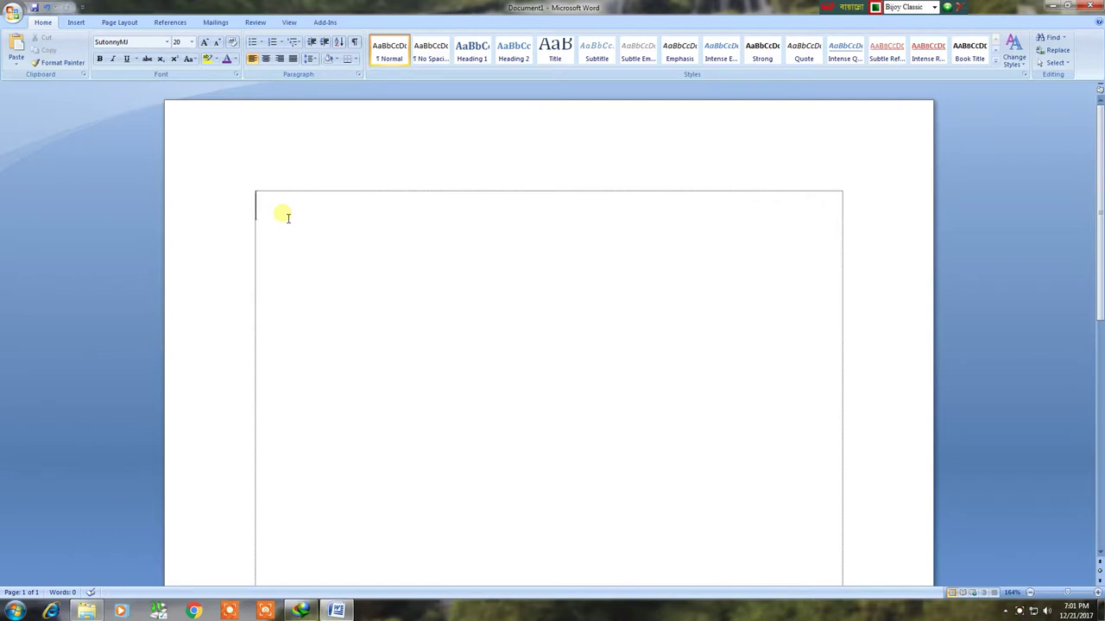
# Type the Bangla sentence 'বাংলাদেশ গর্ভিত একটা দেশ।' on the first line in SutonnyMJ
pyautogui.write('বাংলাদেশ')
pyautogui.write(' গভি')
pyautogui.write('র্ত ')
pyautogui.write('একটা ে')
pyautogui.write('দশ।')
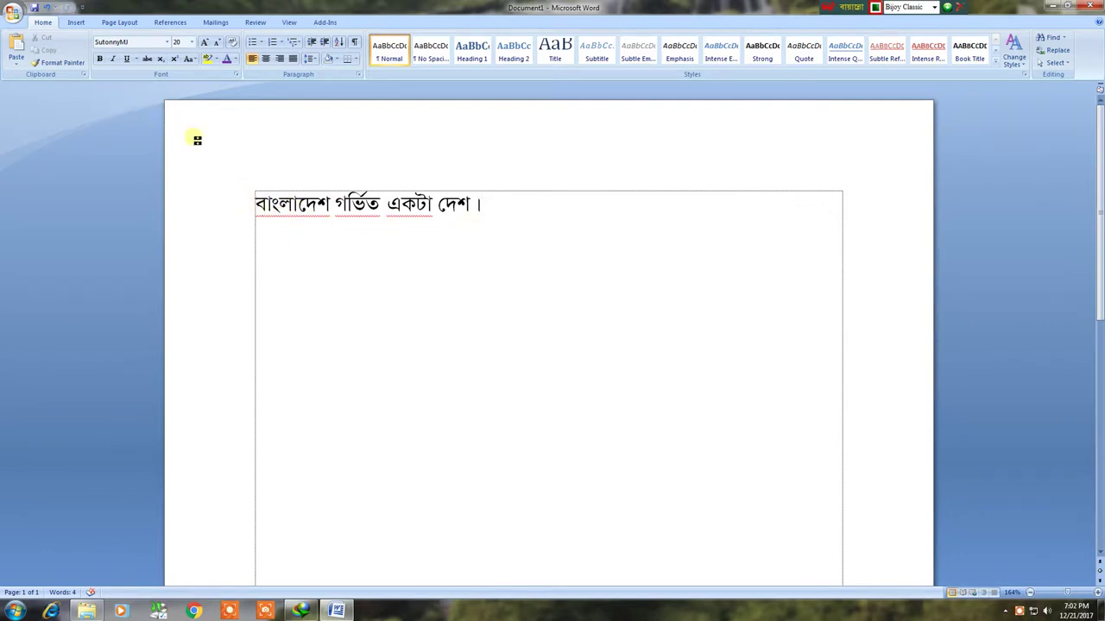
# Select the Bangla sentence, turn bold on and off, then make it italic
pyautogui.moveTo(257, 204); pyautogui.dragTo(488, 208)
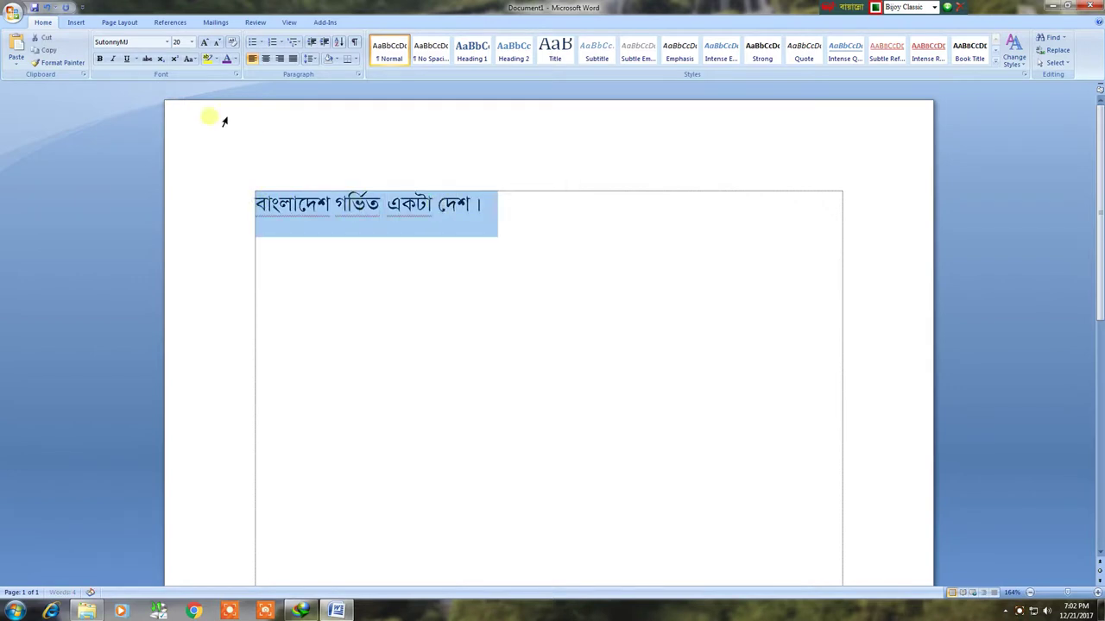
pyautogui.click(100, 61)
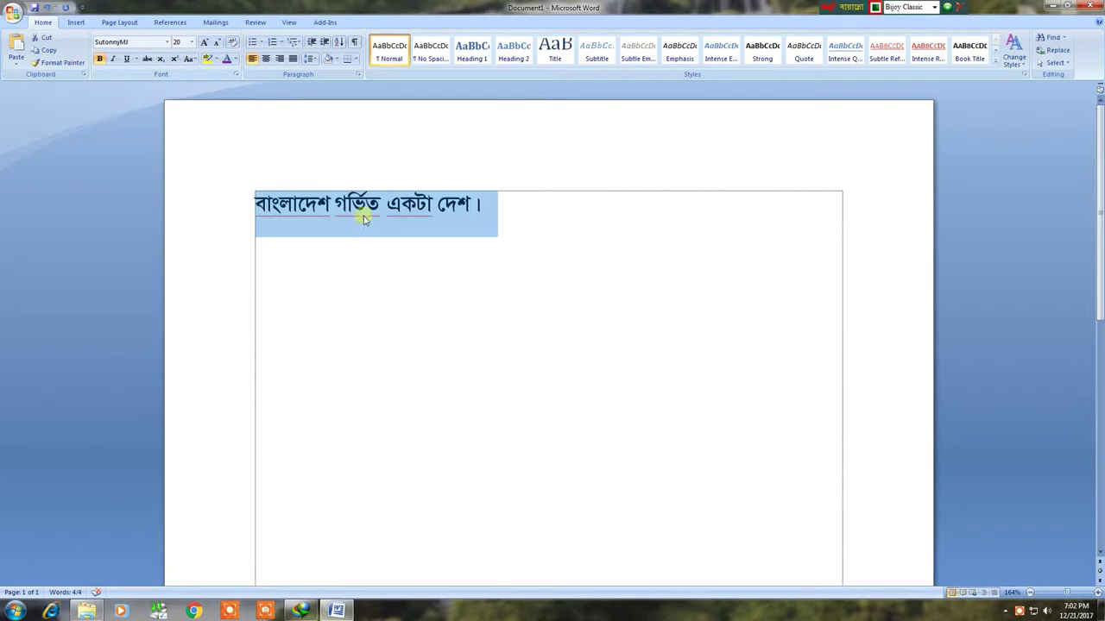
pyautogui.click(99, 59)
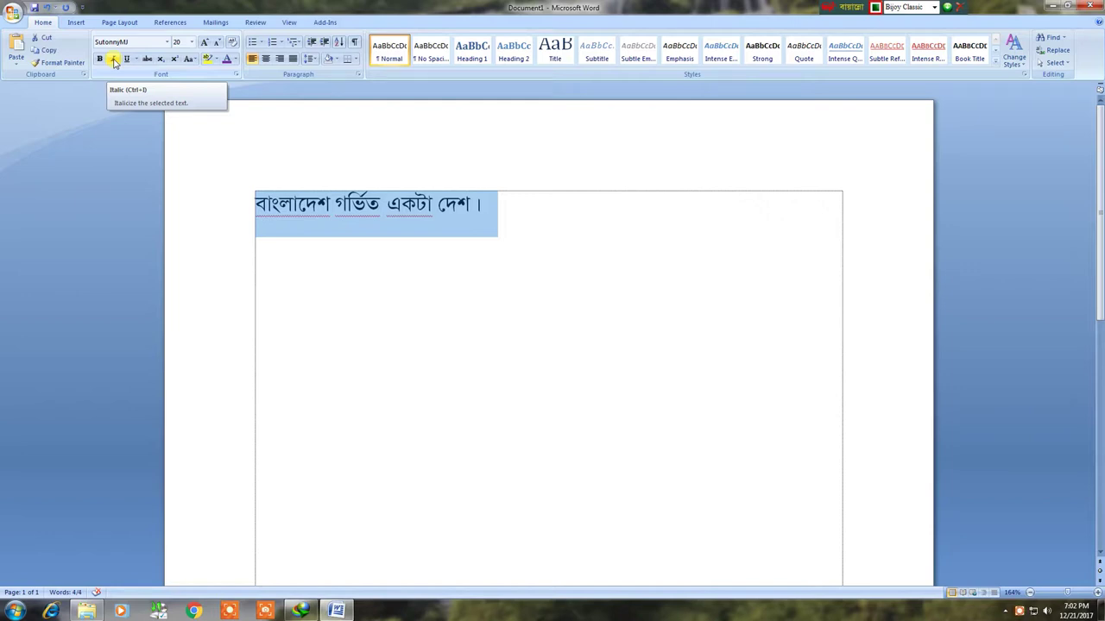
pyautogui.click(113, 59)
pyautogui.click(378, 209)
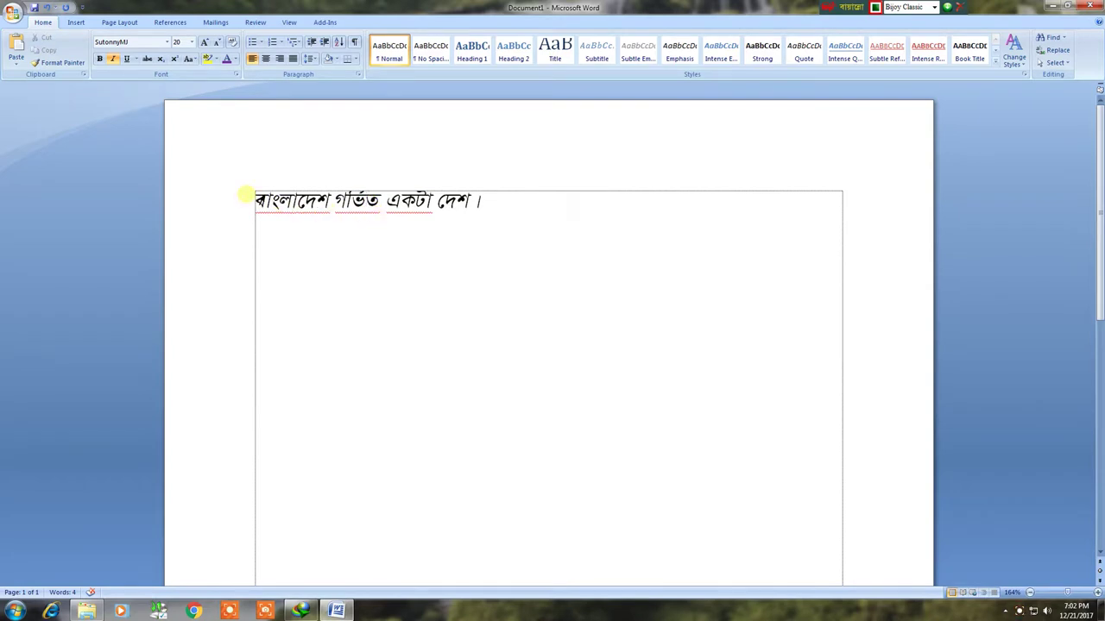
# Remove the italic from the sentence with Ctrl+I and underline the whole line
pyautogui.click(246, 197)
pyautogui.hotkey('ctrl', 'i')
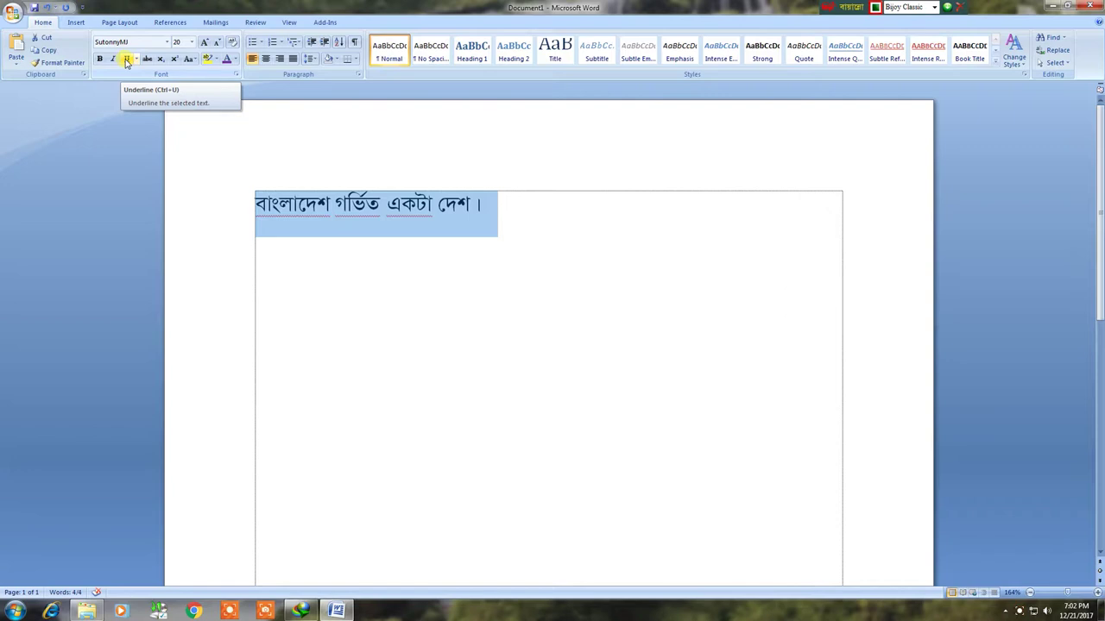
pyautogui.click(126, 58)
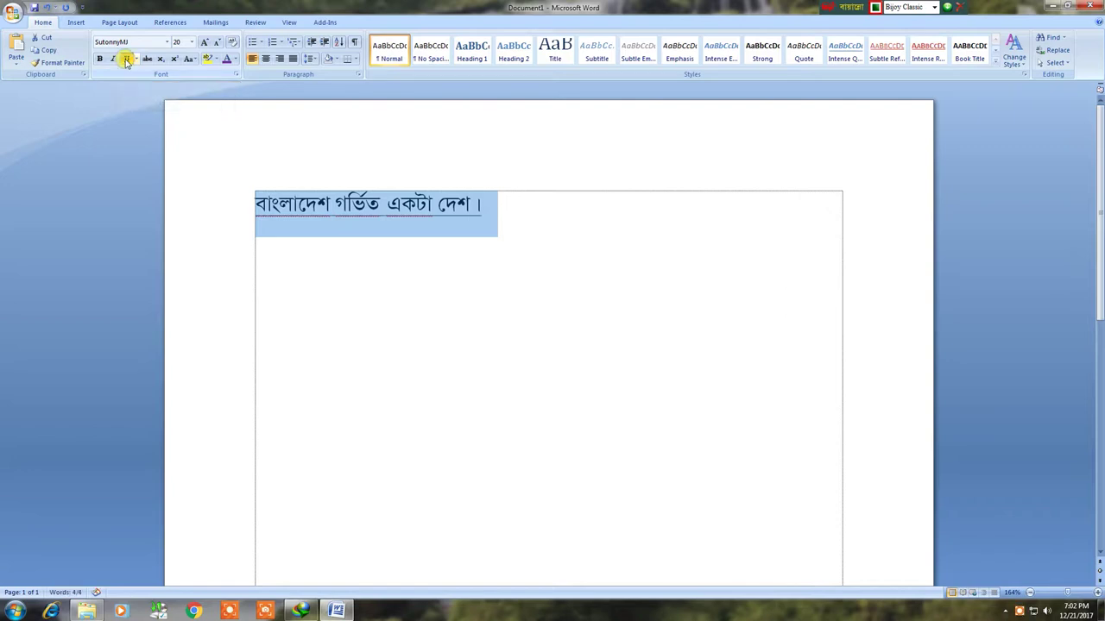
pyautogui.click(504, 238)
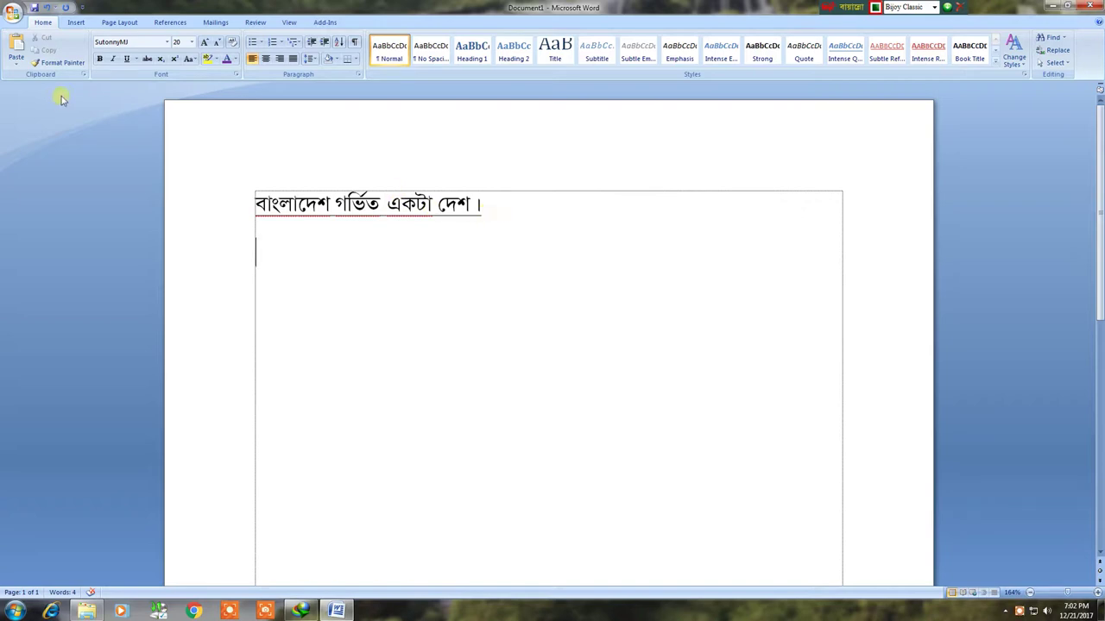
# Remove the underline from the Bangla sentence, leave Change Case unchanged, and reselect the line
pyautogui.moveTo(504, 212); pyautogui.dragTo(133, 192)
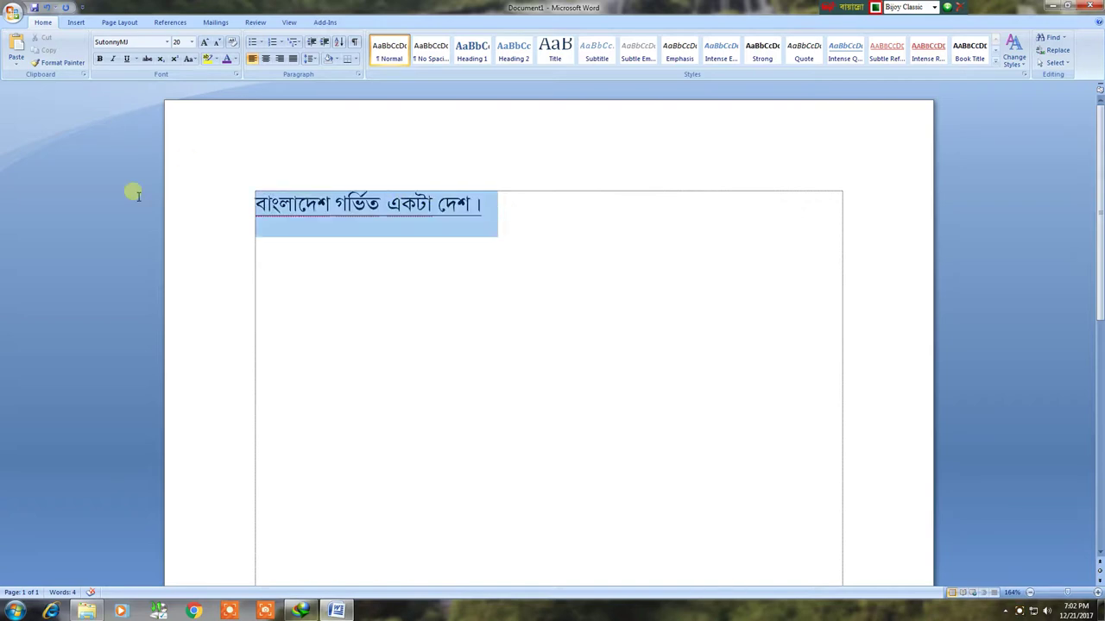
pyautogui.click(126, 59)
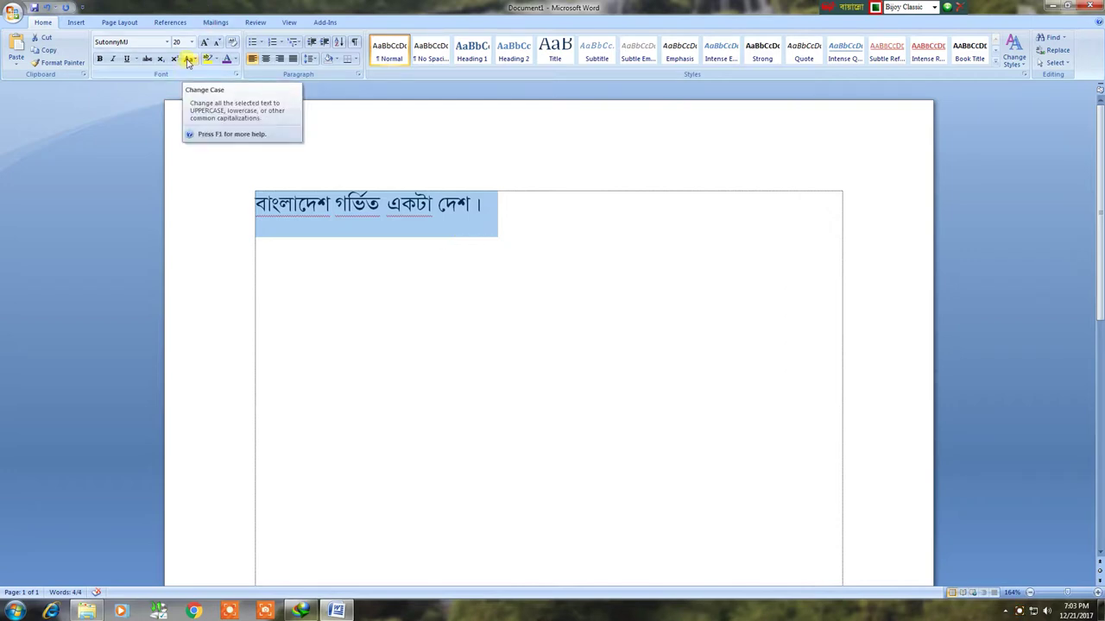
pyautogui.click(187, 61)
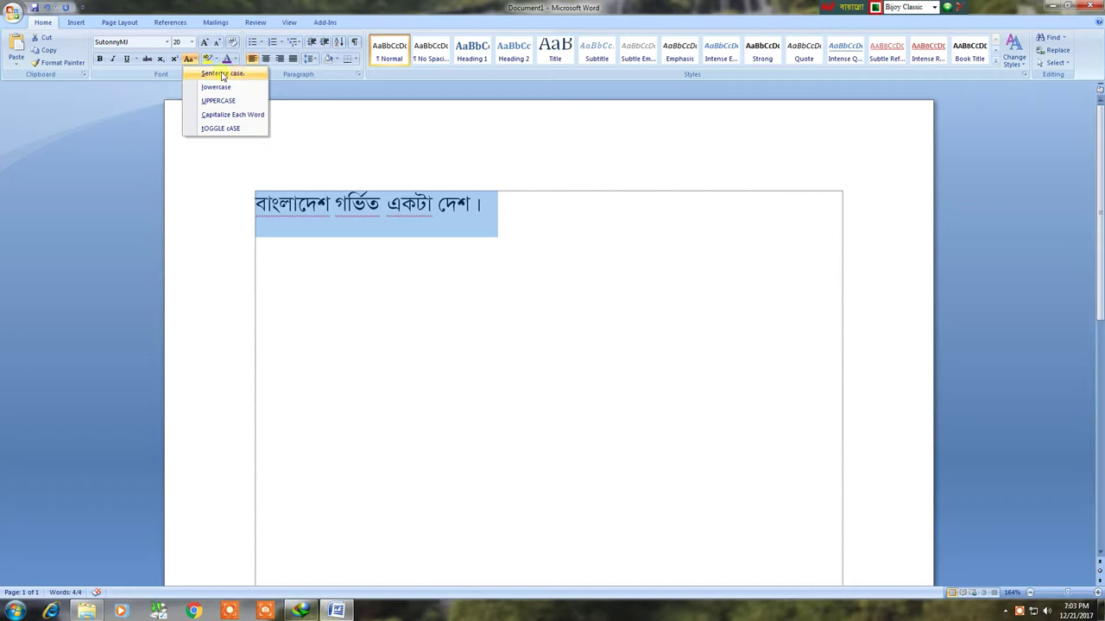
pyautogui.click(527, 217)
pyautogui.moveTo(510, 209); pyautogui.dragTo(219, 168)
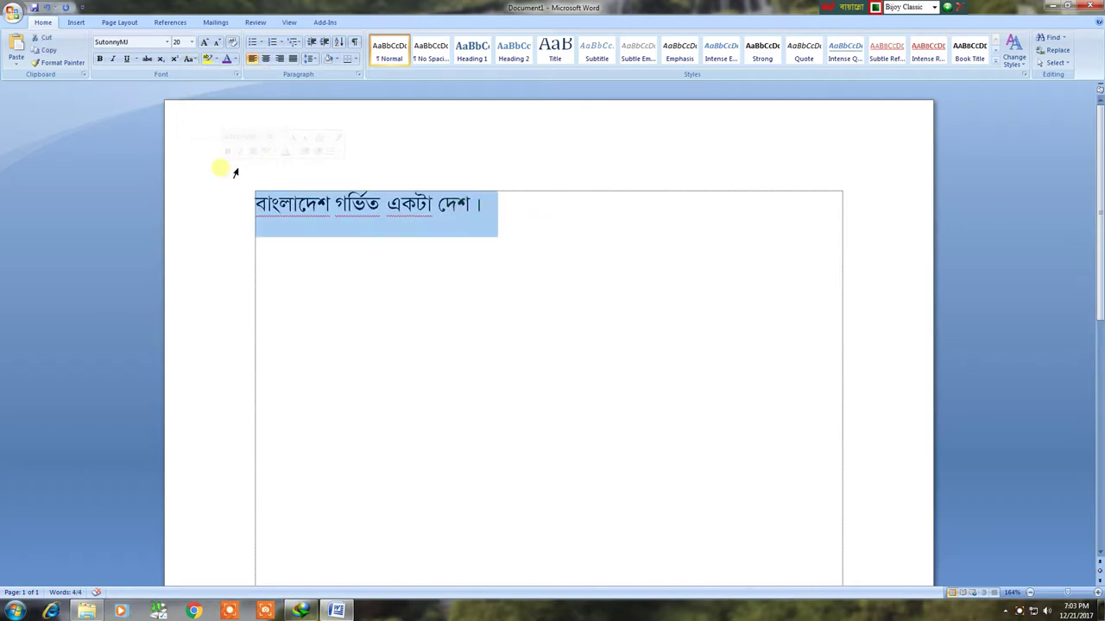
# Delete the Bangla line and set the font to Times New Roman
pyautogui.press('Delete')
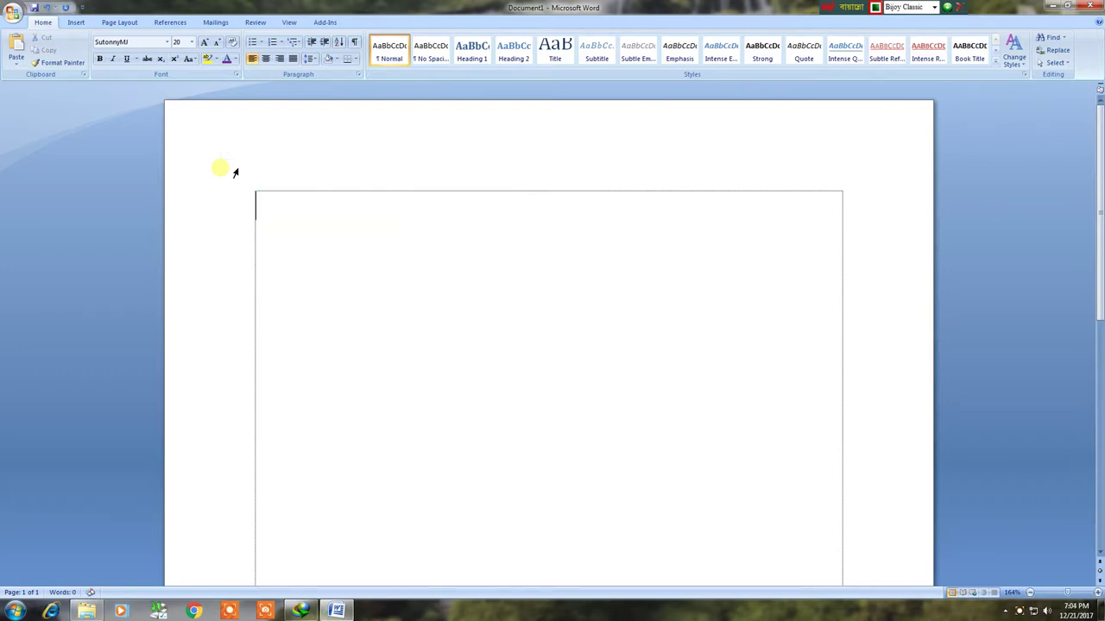
pyautogui.click(145, 42)
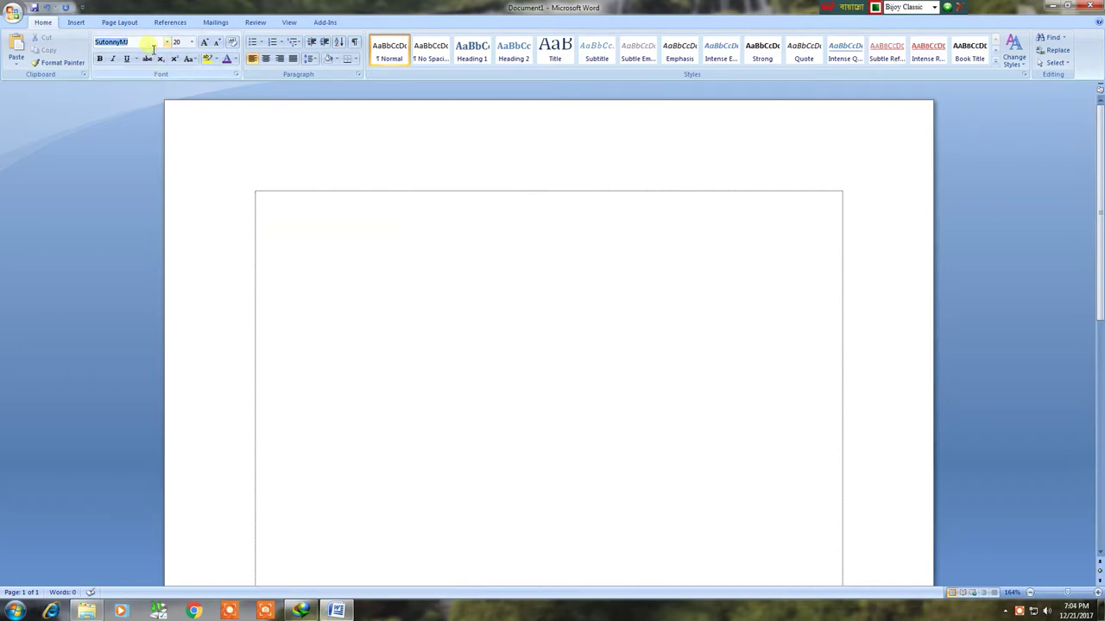
pyautogui.write('ult')
pyautogui.press('BackSpace')
pyautogui.hotkey('ctrl', 'alt', 'b')
pyautogui.write('t')
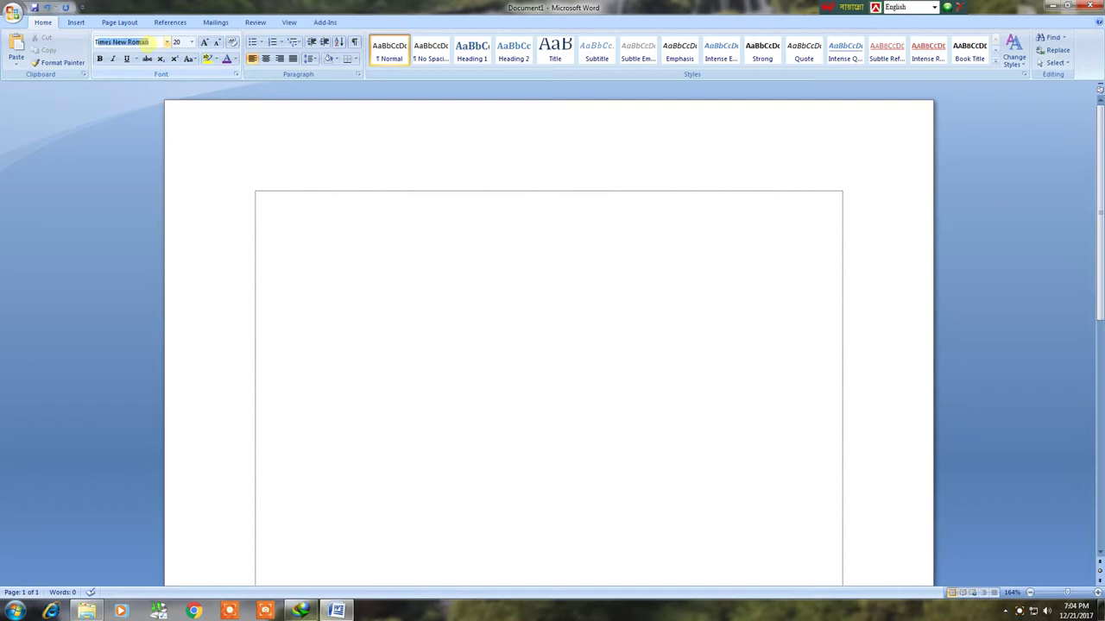
pyautogui.press('Return')
pyautogui.hotkey('ctrl', 'alt', 'b')
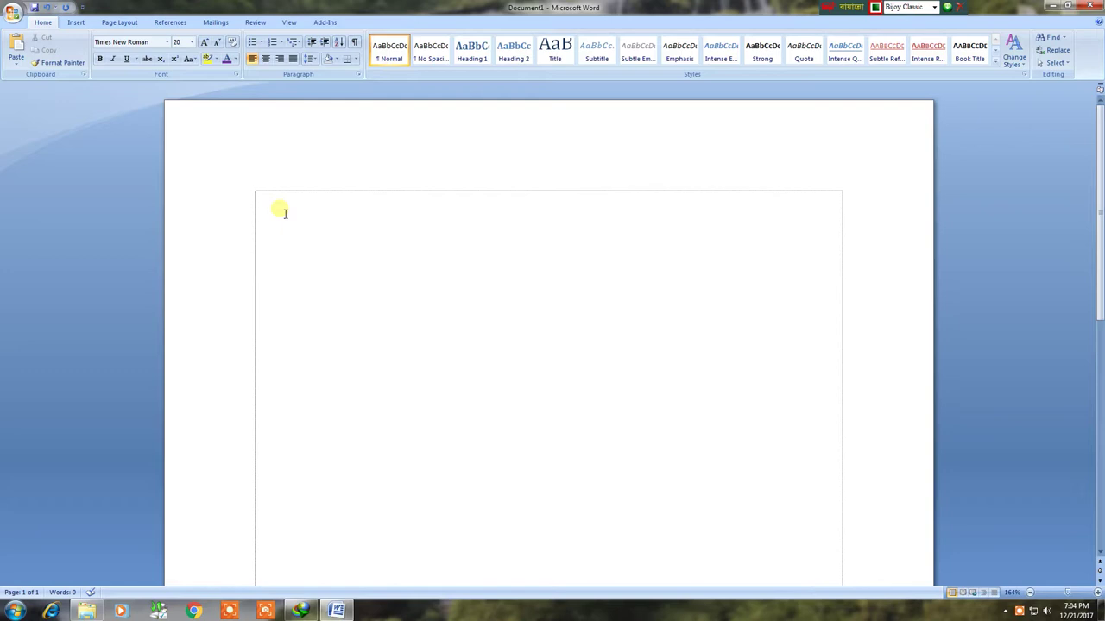
# Type 'Bangladesh' in English and paste a second copy of it after the first
pyautogui.write('Y')
pyautogui.press('BackSpace')
pyautogui.hotkey('ctrl', 'alt', 'e')
pyautogui.write('Bangladesh')
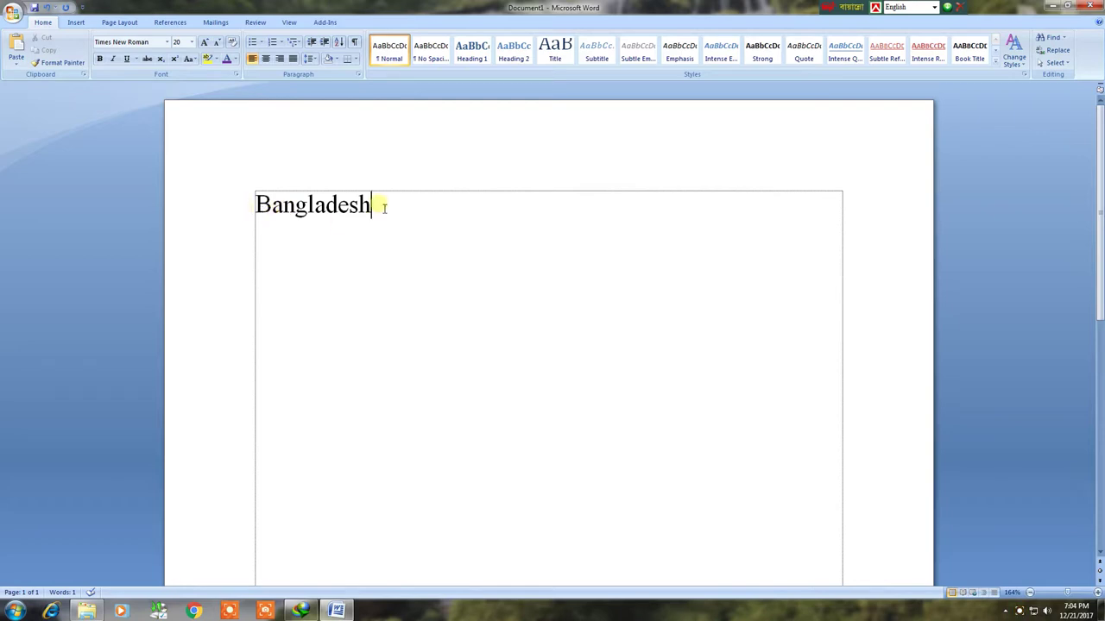
pyautogui.moveTo(384, 207); pyautogui.dragTo(259, 205)
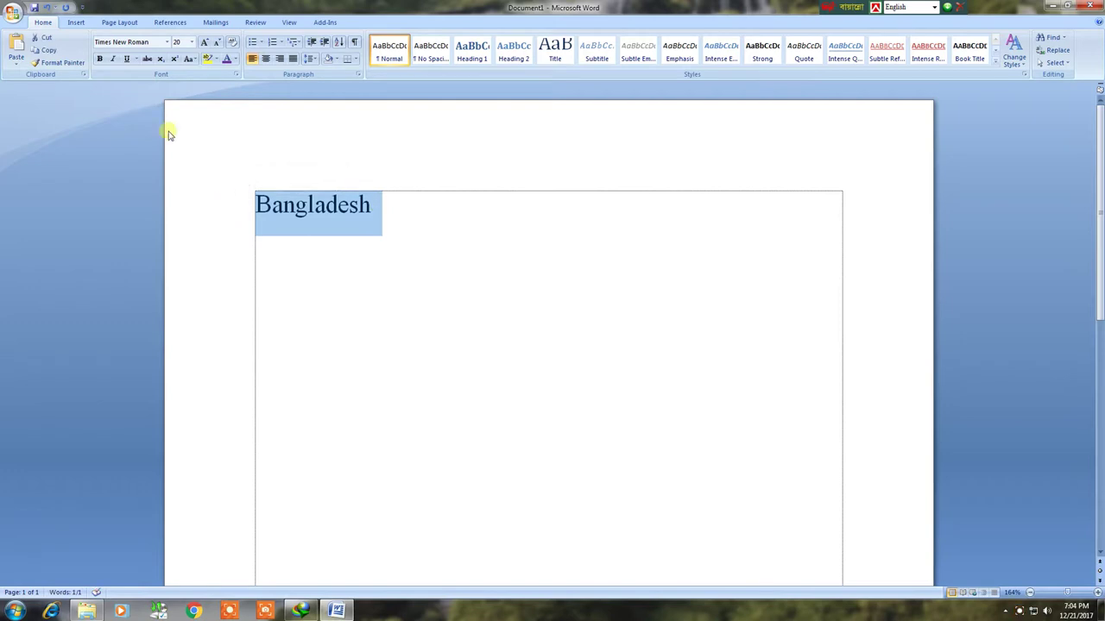
pyautogui.click(400, 212)
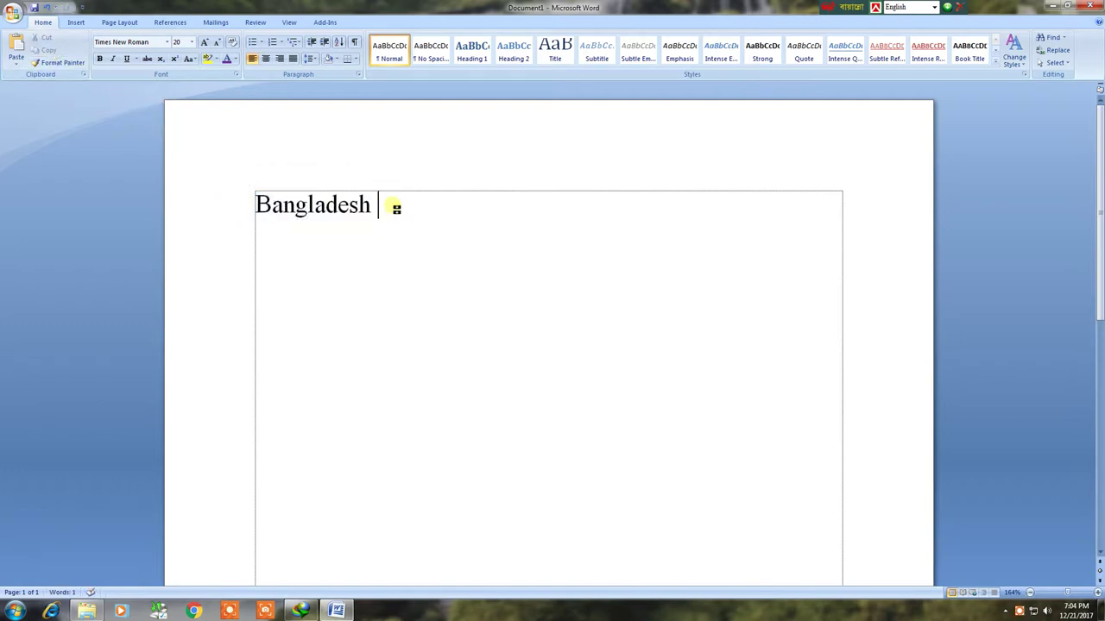
pyautogui.click(24, 45)
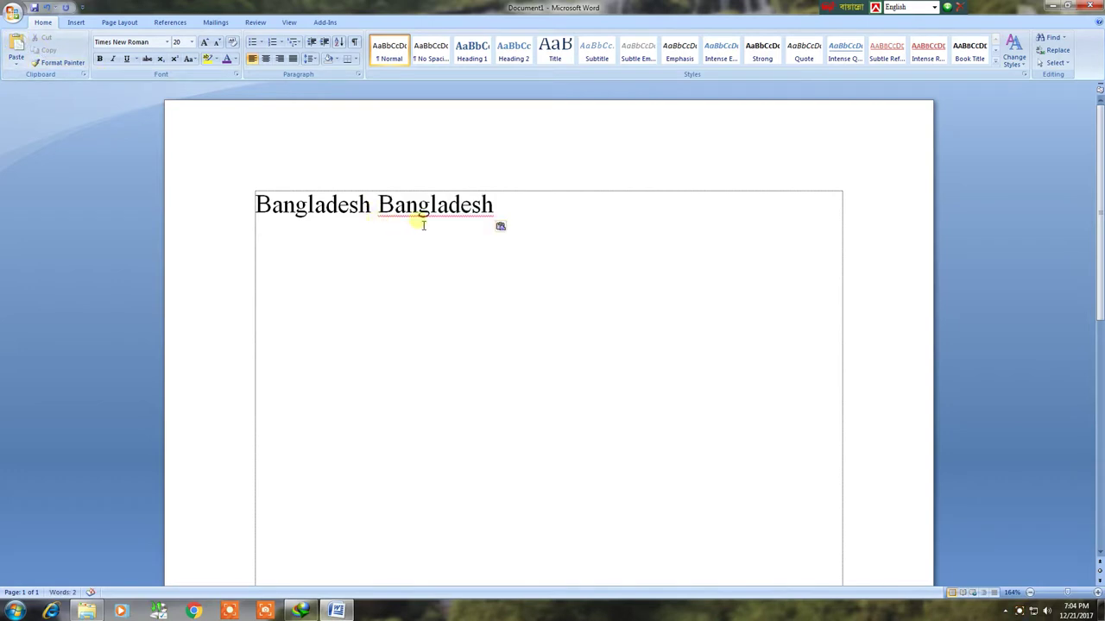
pyautogui.click(458, 216)
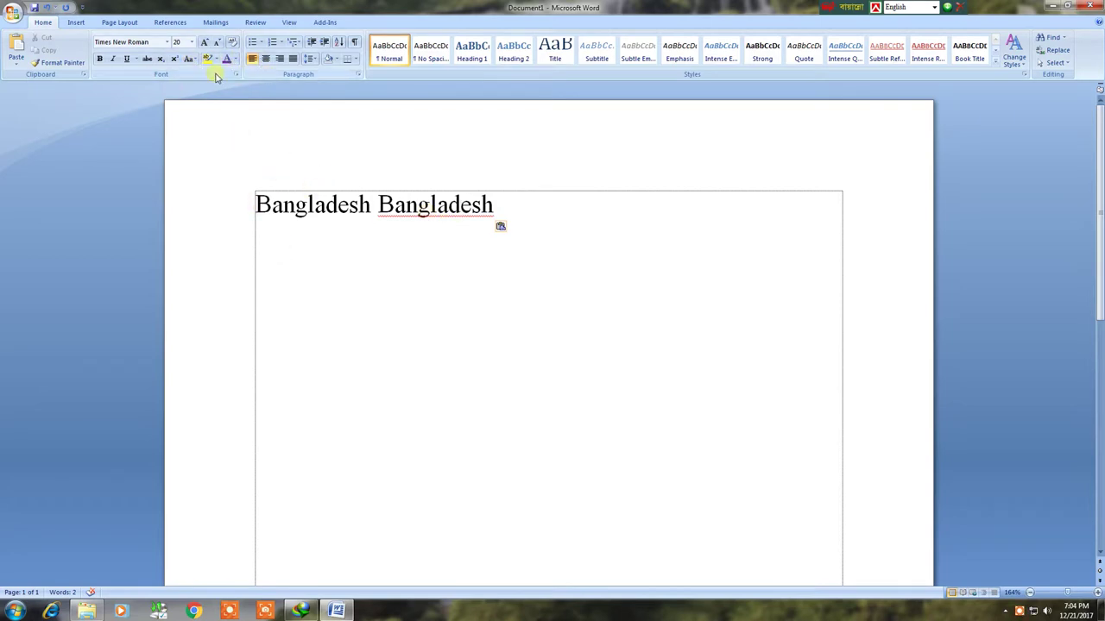
# Apply sentence case, then lowercase, to the first word 'Bangladesh'
pyautogui.moveTo(256, 205); pyautogui.dragTo(371, 204)
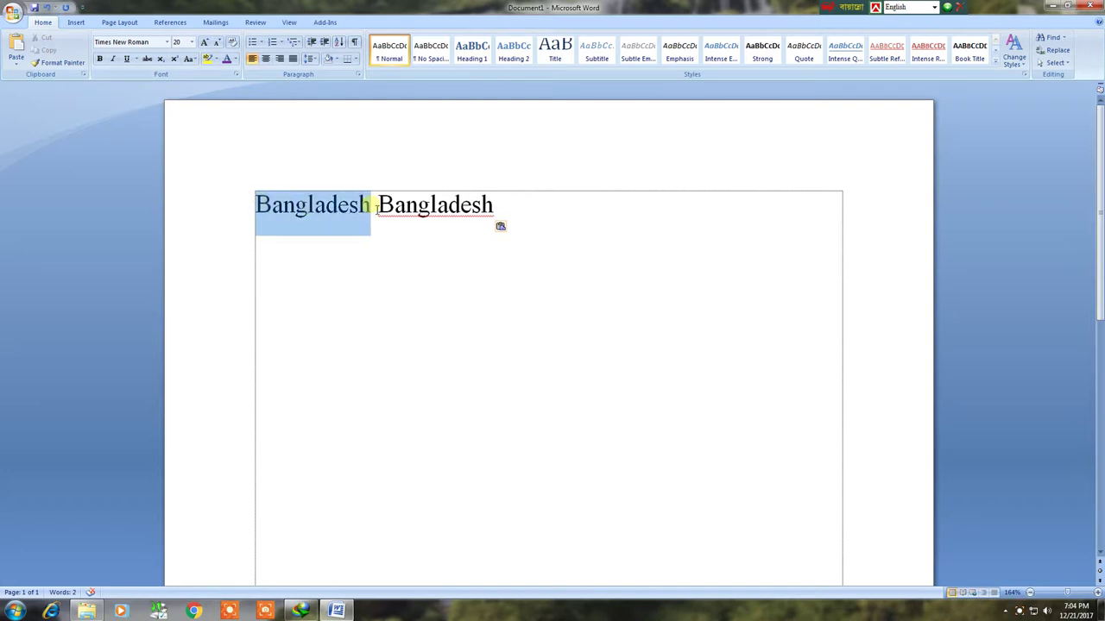
pyautogui.click(189, 59)
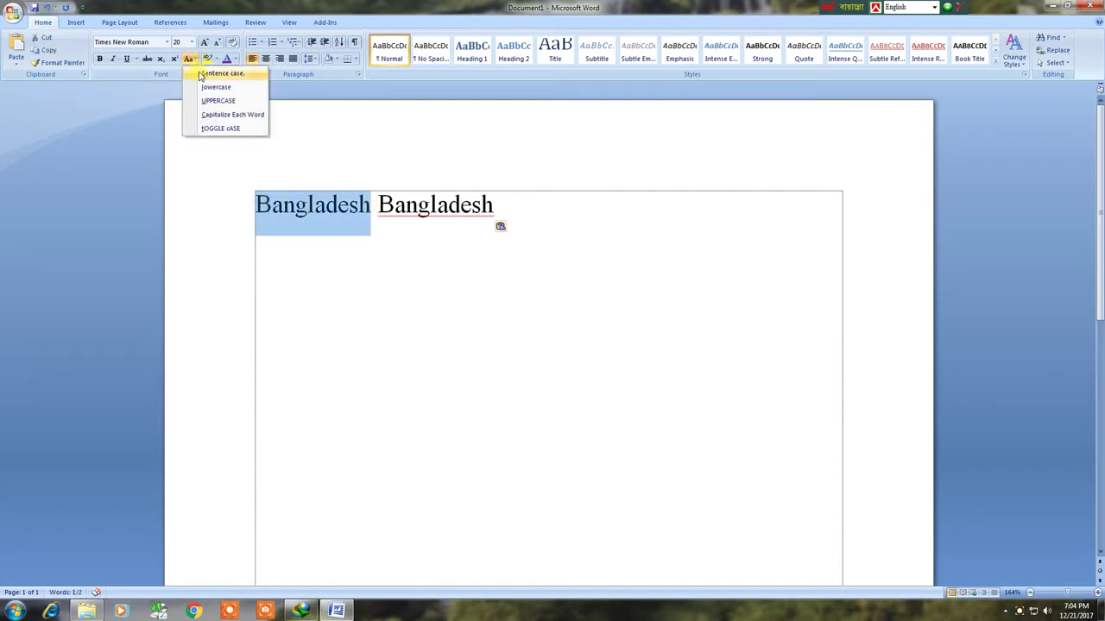
pyautogui.click(201, 74)
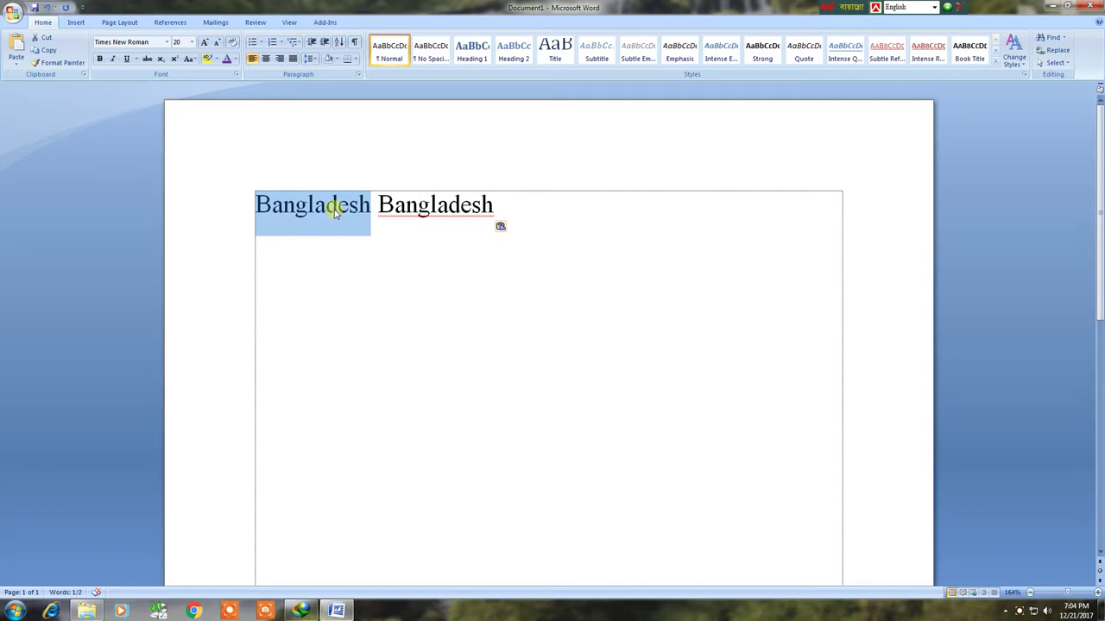
pyautogui.click(190, 59)
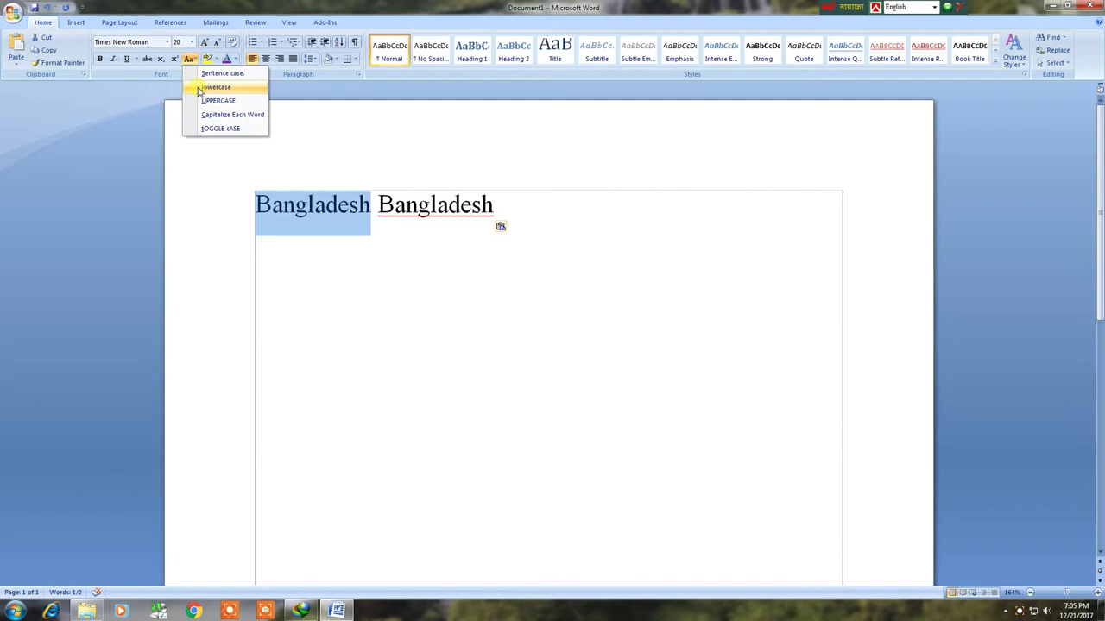
pyautogui.click(200, 88)
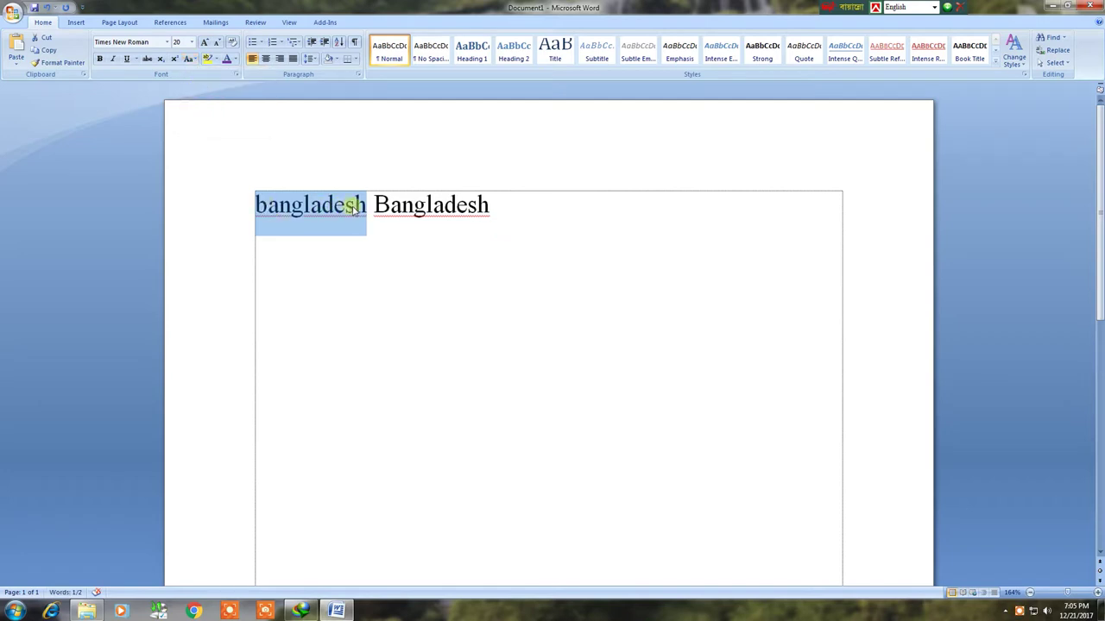
# Make the first word UPPERCASE, then cycle it with Shift+F3 back to 'Bangladesh'
pyautogui.click(189, 59)
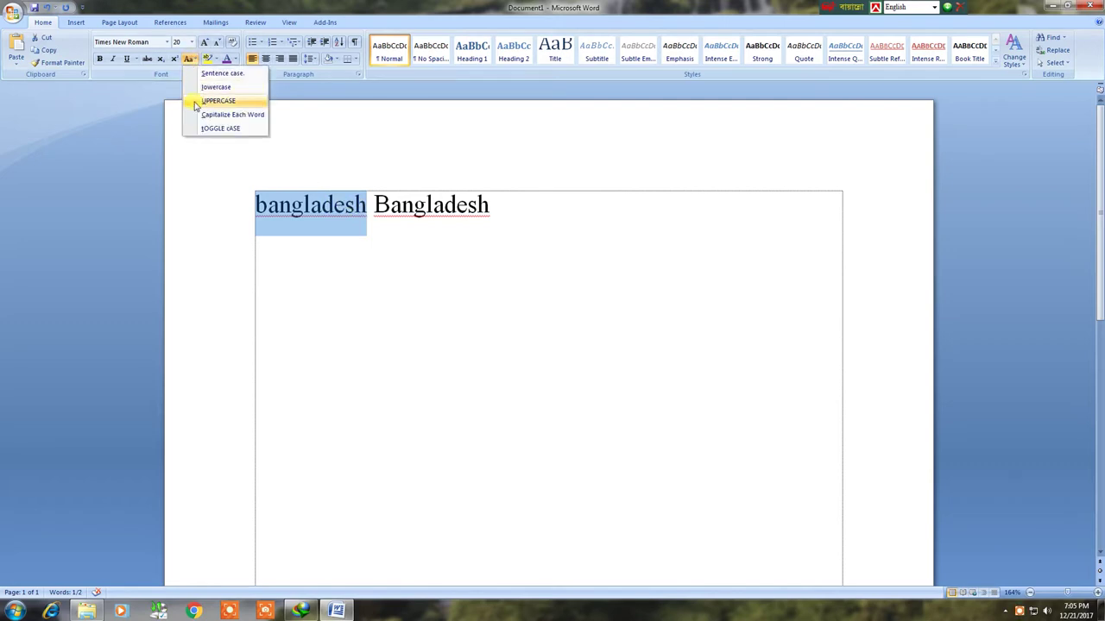
pyautogui.click(199, 101)
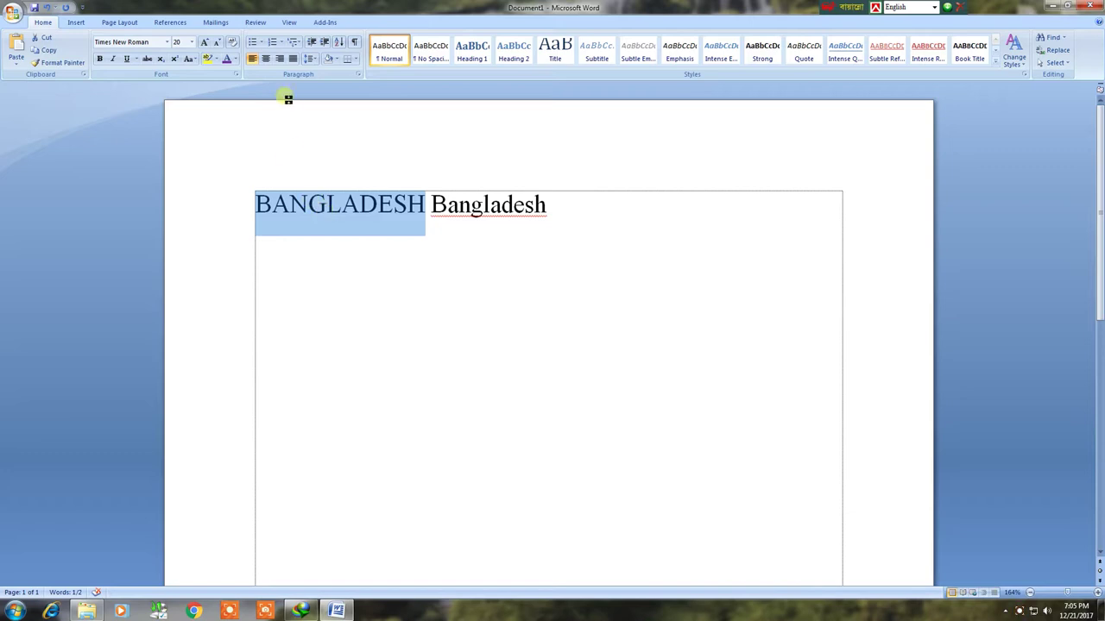
pyautogui.click(194, 61)
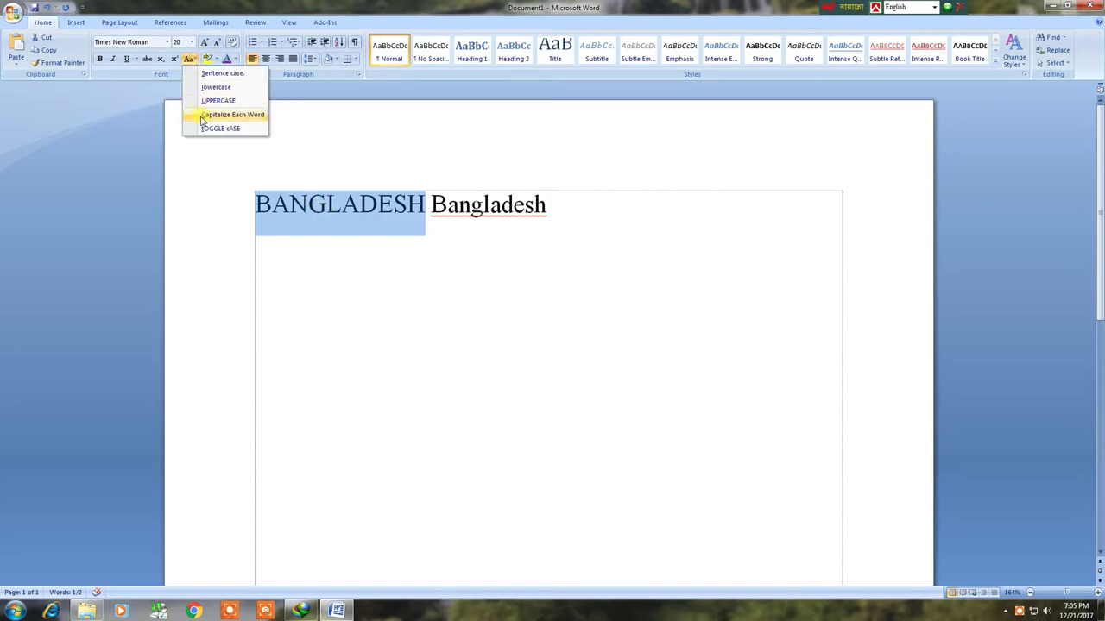
pyautogui.click(434, 181)
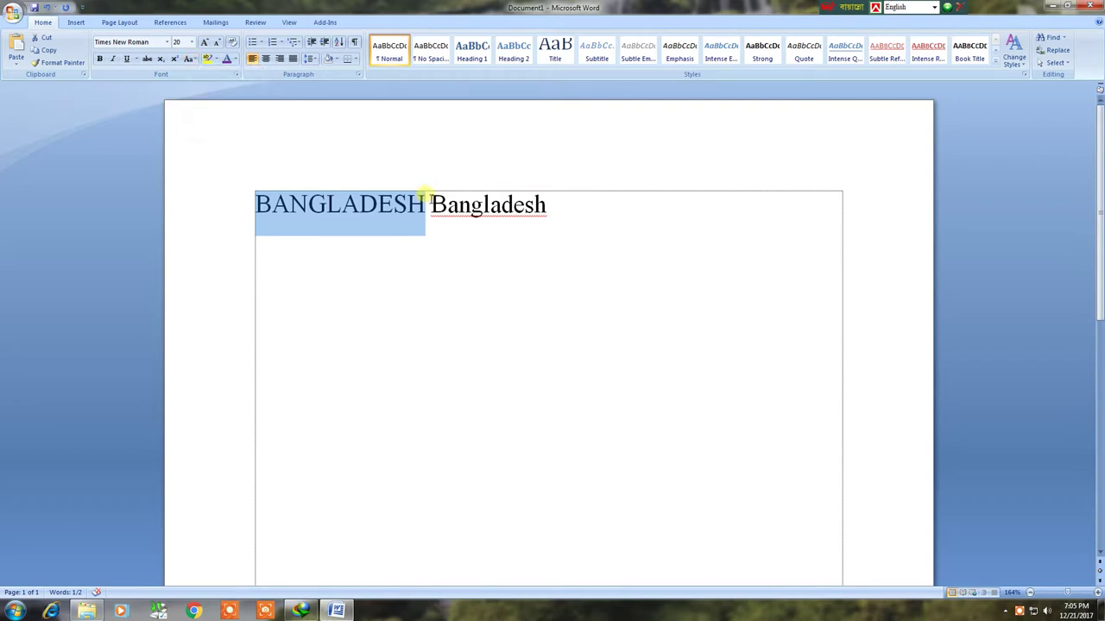
pyautogui.hotkey('shift', 'F3')
pyautogui.hotkey('shift', 'F3')
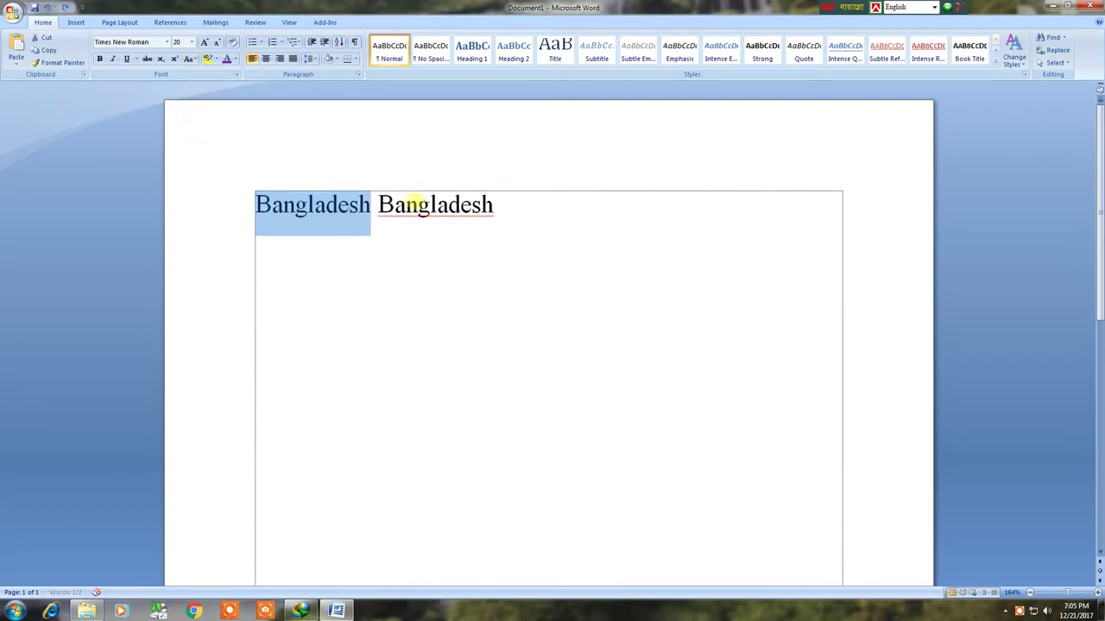
pyautogui.click(420, 209)
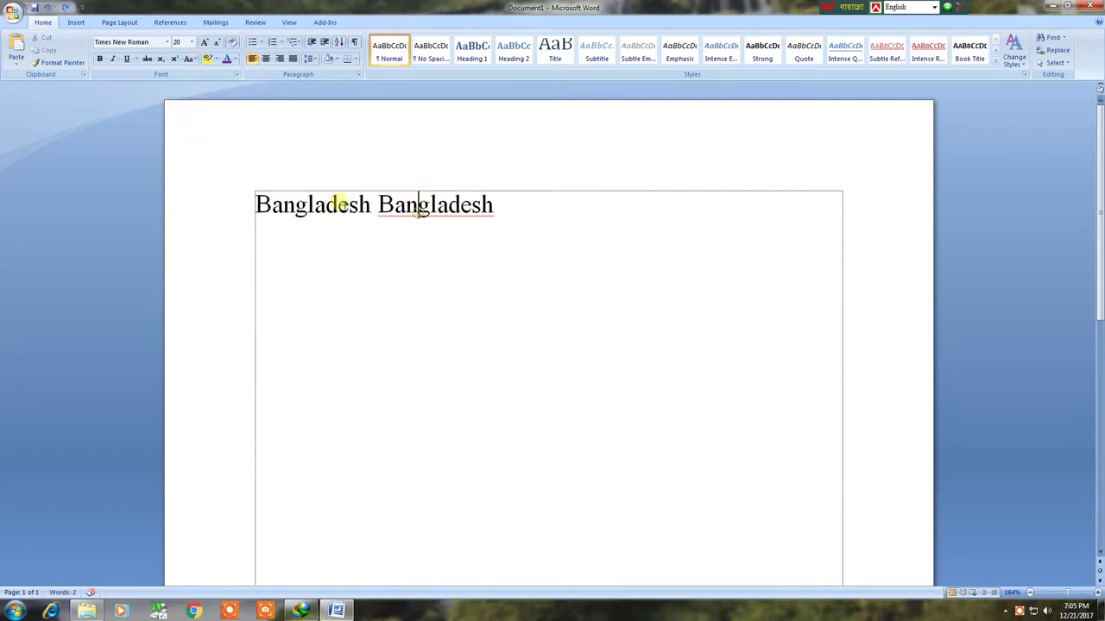
# Select the line, reapply Capitalize Each Word, then apply tOGGLE cASE to it
pyautogui.click(233, 207)
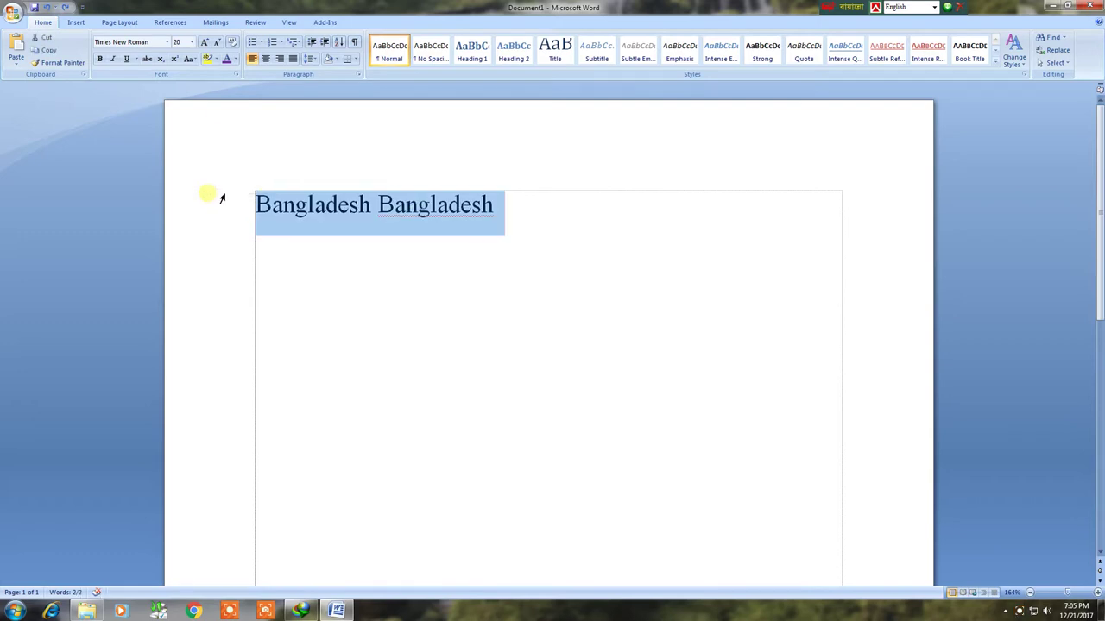
pyautogui.click(194, 60)
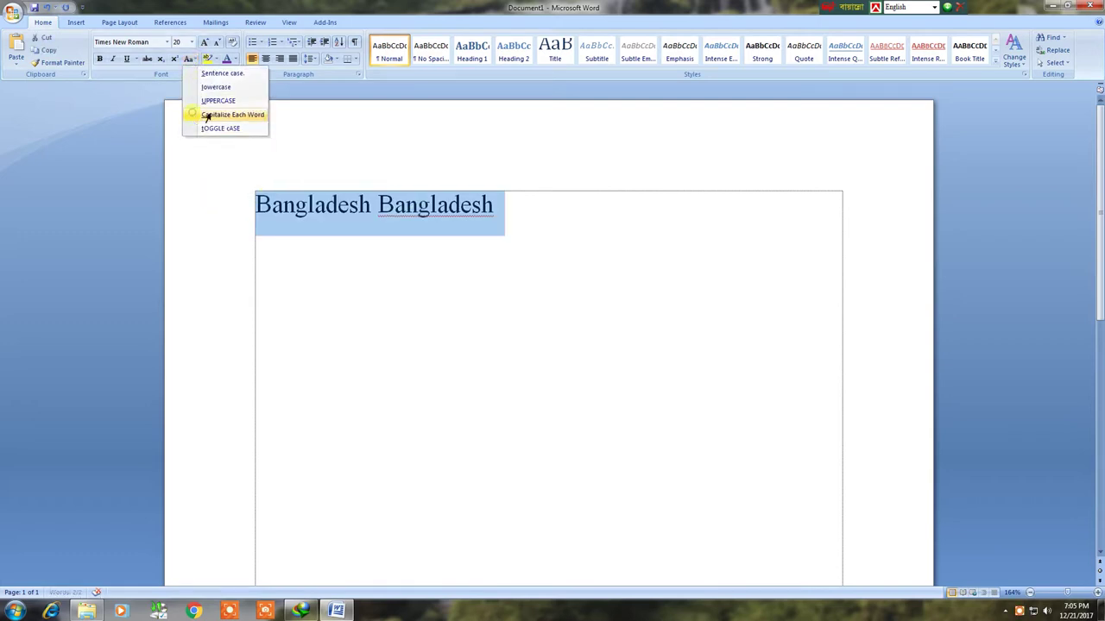
pyautogui.click(214, 114)
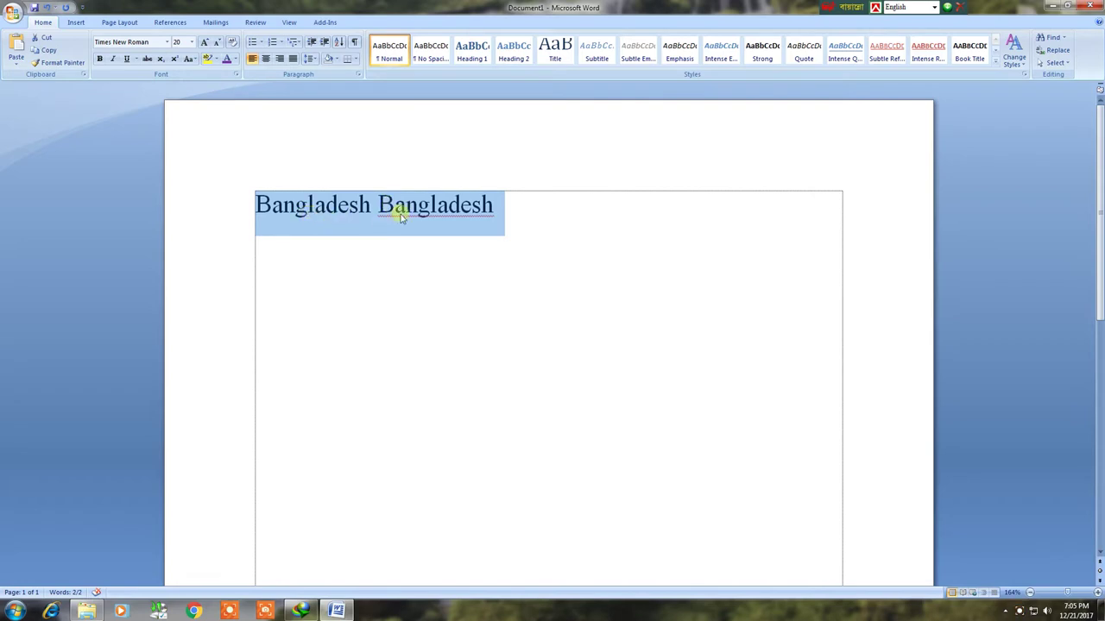
pyautogui.click(233, 60)
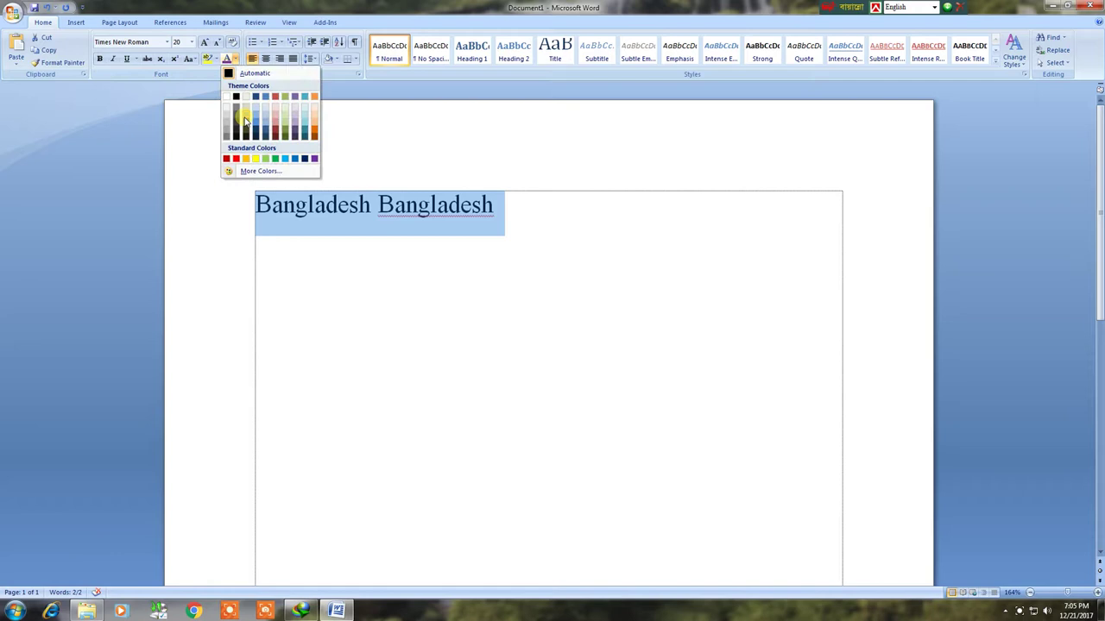
pyautogui.click(190, 61)
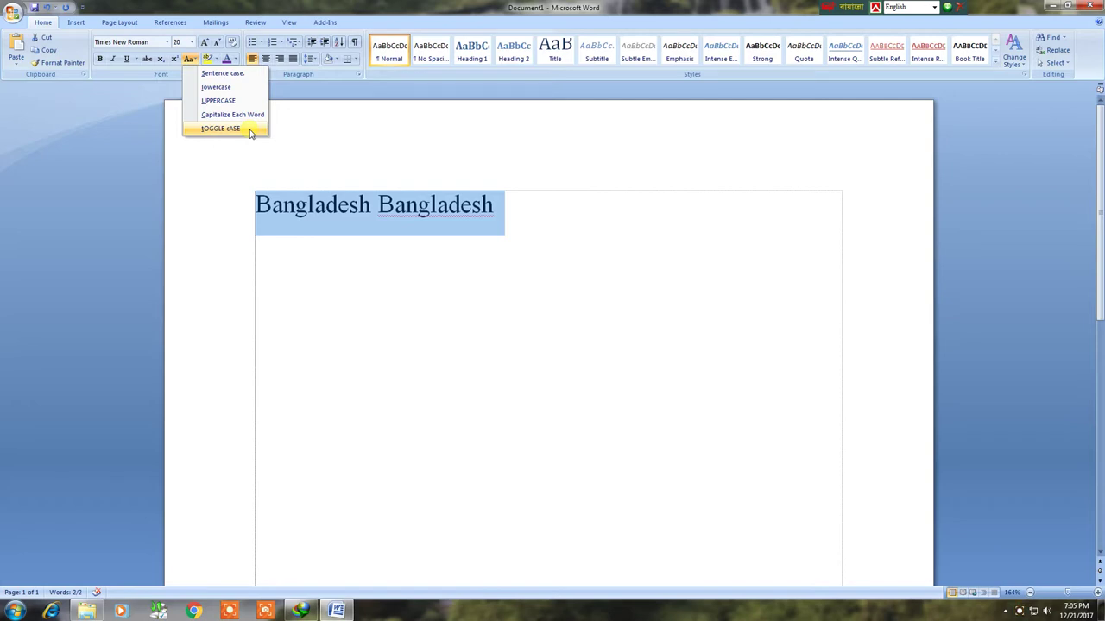
pyautogui.click(250, 132)
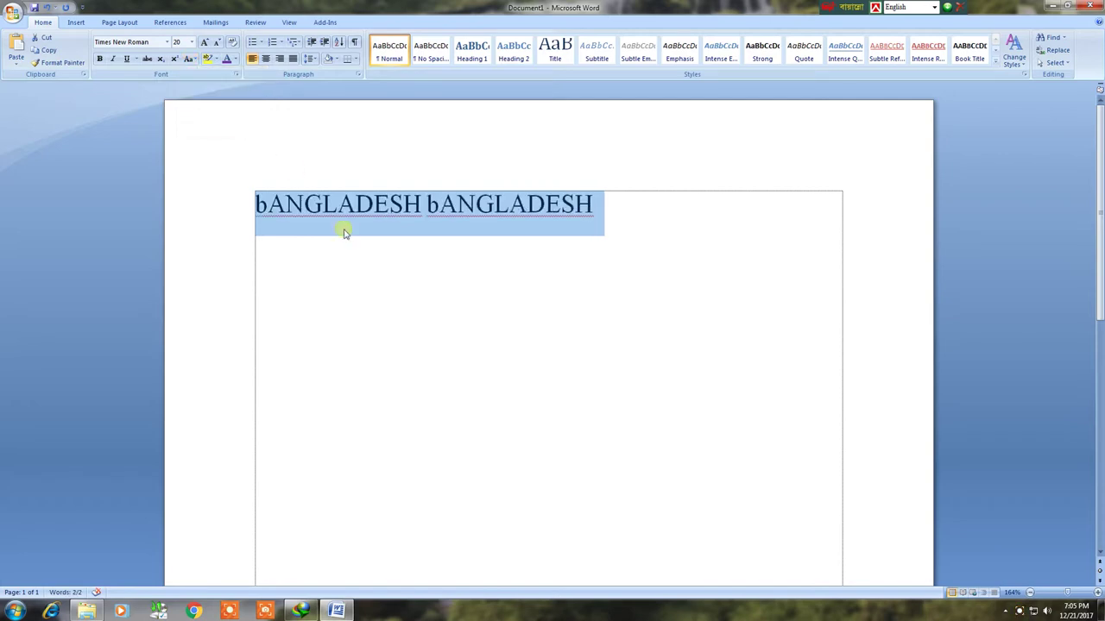
# Select parts of the toggled words to check the lowercase leading b's
pyautogui.moveTo(268, 207); pyautogui.dragTo(239, 201)
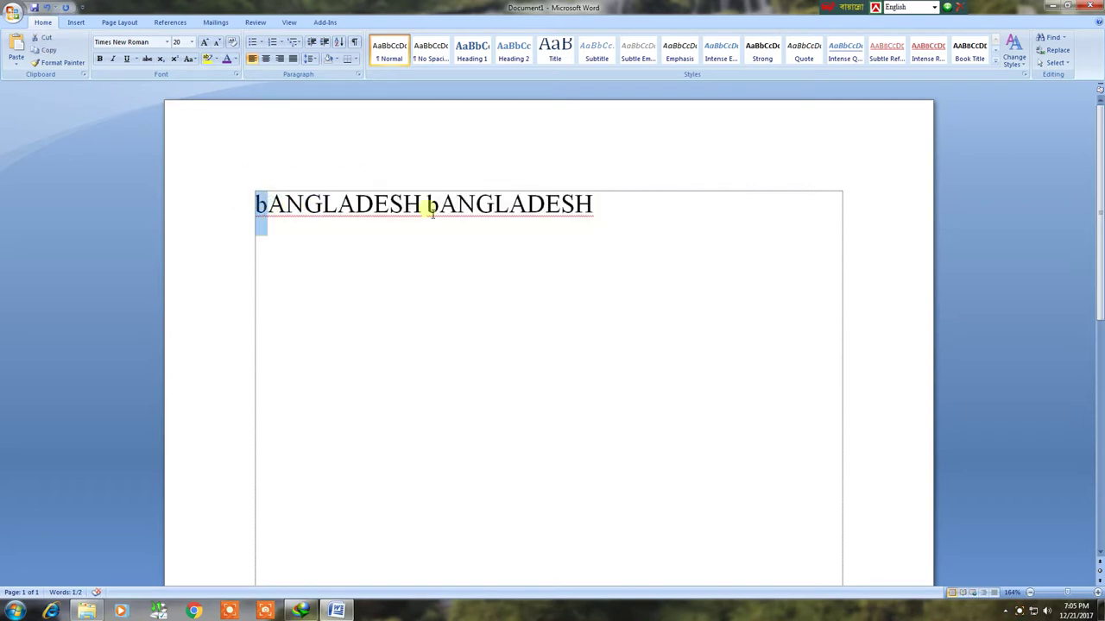
pyautogui.moveTo(423, 213); pyautogui.dragTo(256, 208)
pyautogui.moveTo(426, 208); pyautogui.dragTo(673, 215)
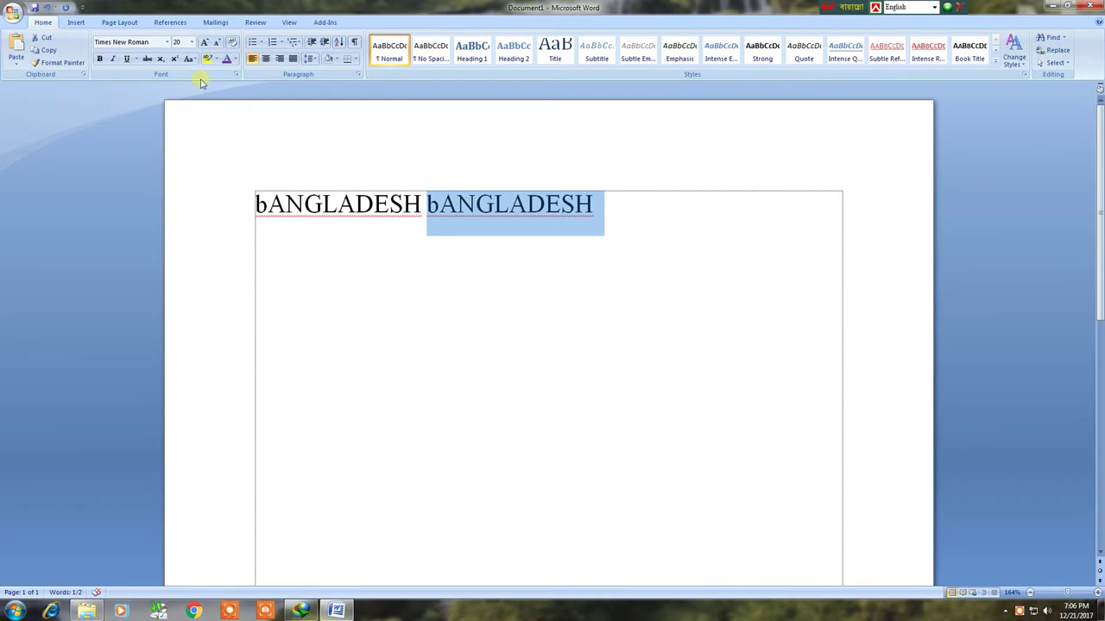
pyautogui.click(342, 200)
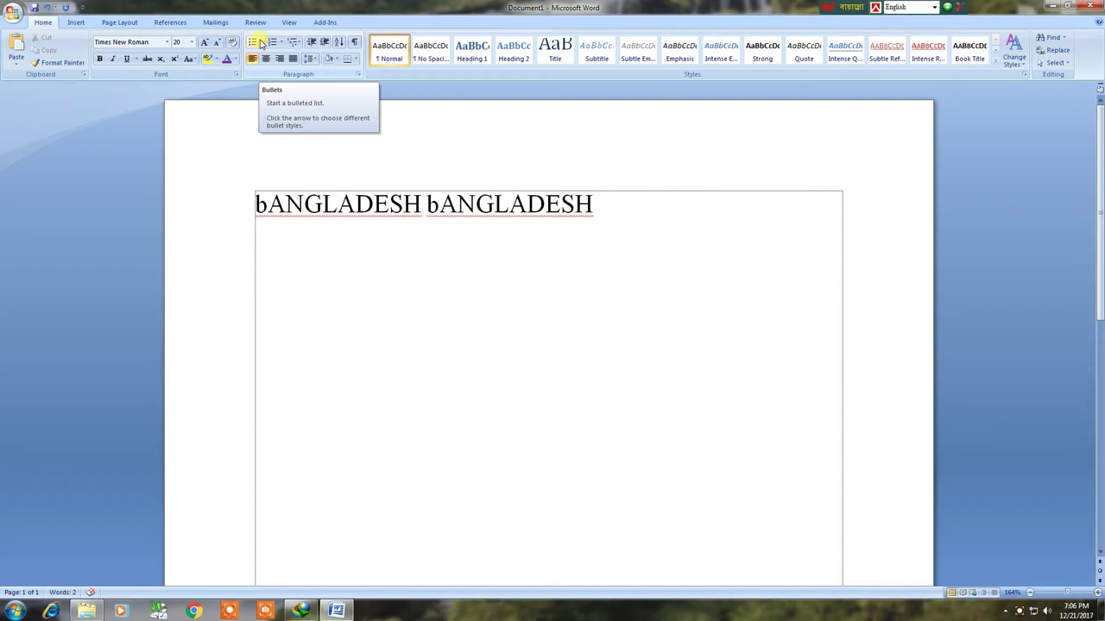
pyautogui.click(260, 43)
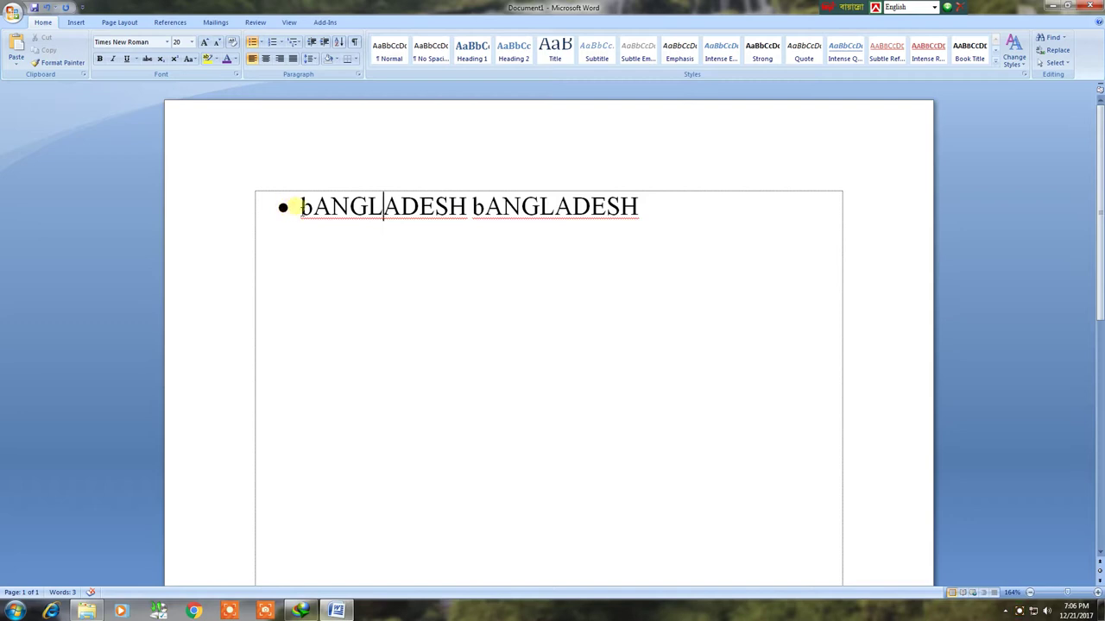
pyautogui.click(301, 207)
pyautogui.click(259, 44)
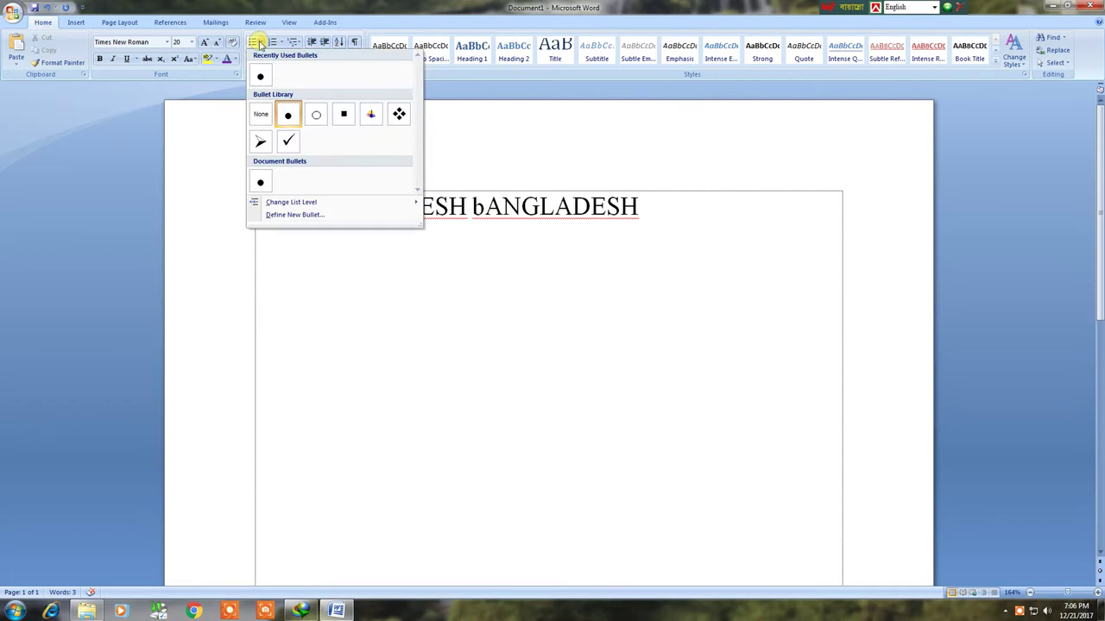
pyautogui.click(287, 114)
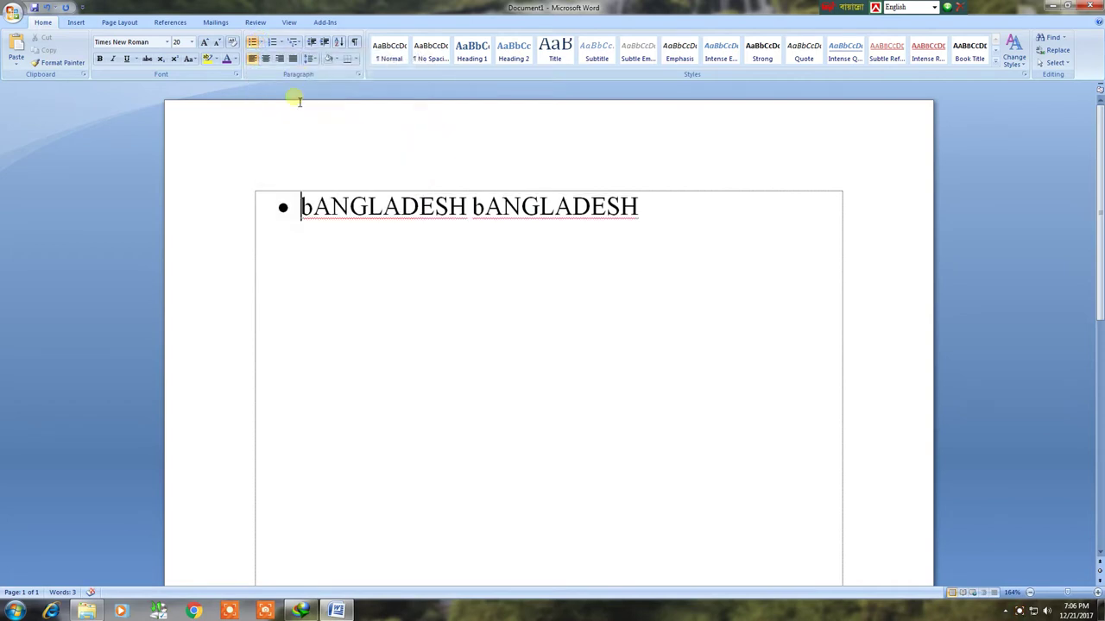
pyautogui.click(639, 208)
pyautogui.press('Return')
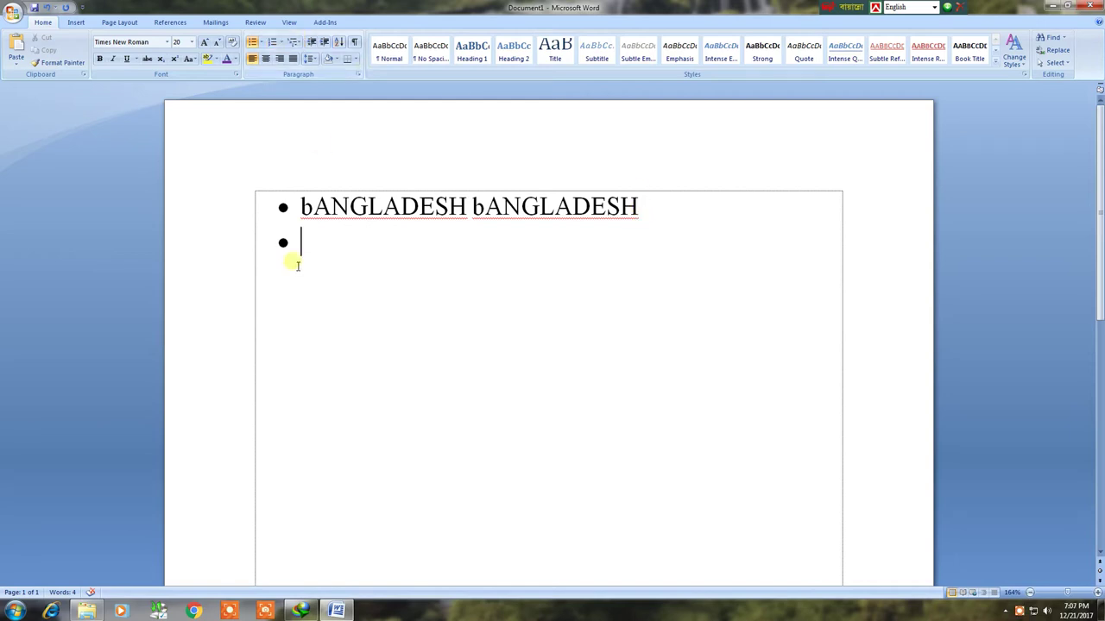
pyautogui.hotkey('ctrl', 'z')
pyautogui.hotkey('ctrl', 'z')
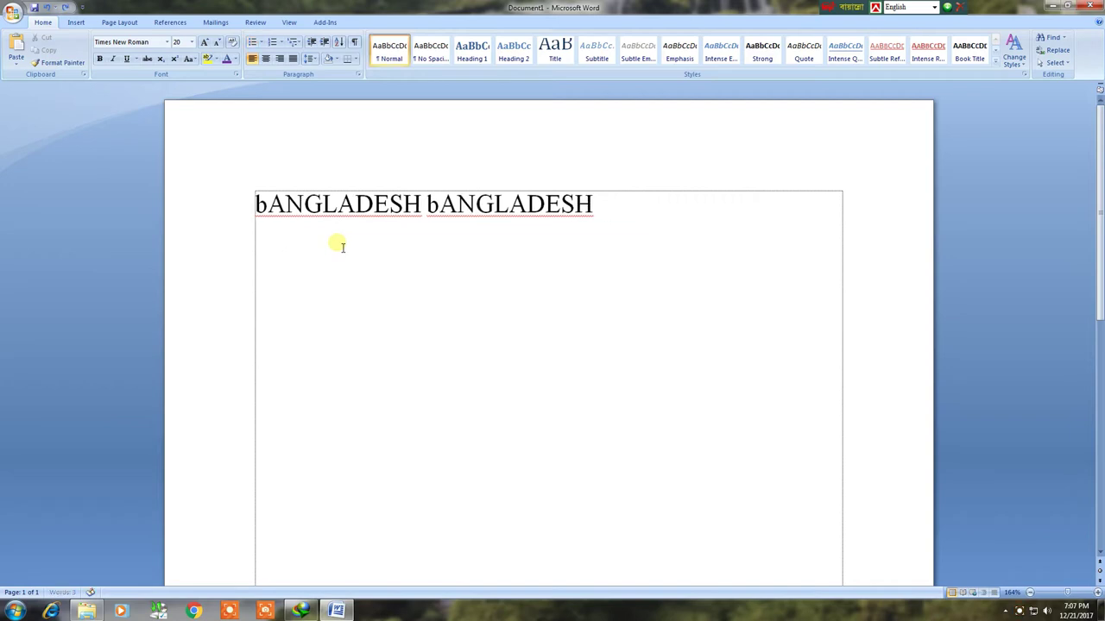
# Number the line as item 1, add and delete an item 2, then clear the numbering
pyautogui.click(214, 206)
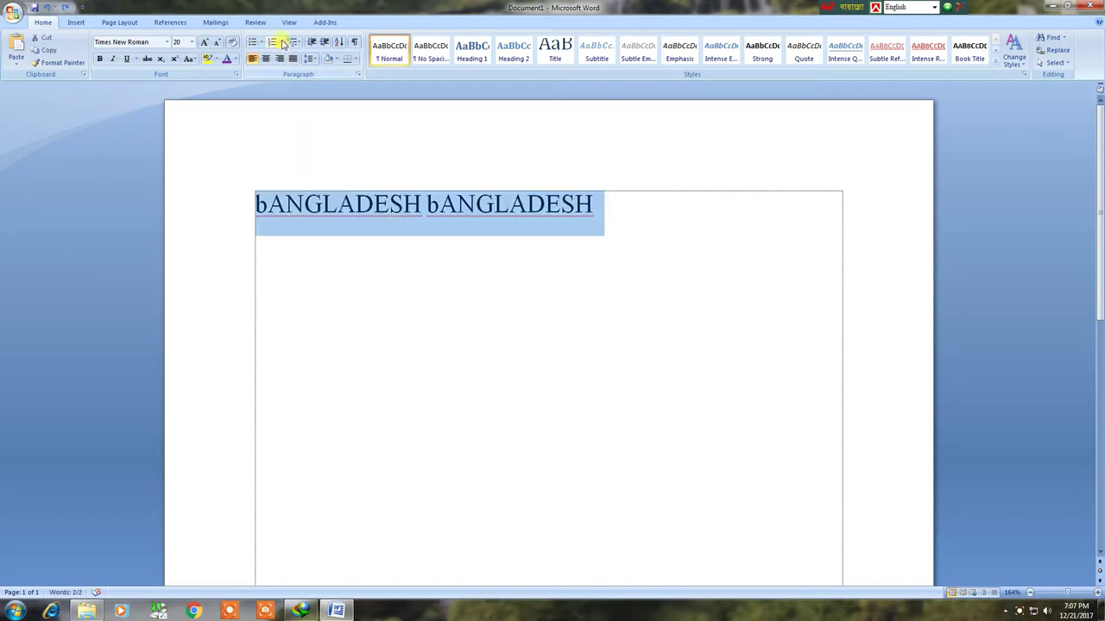
pyautogui.click(269, 45)
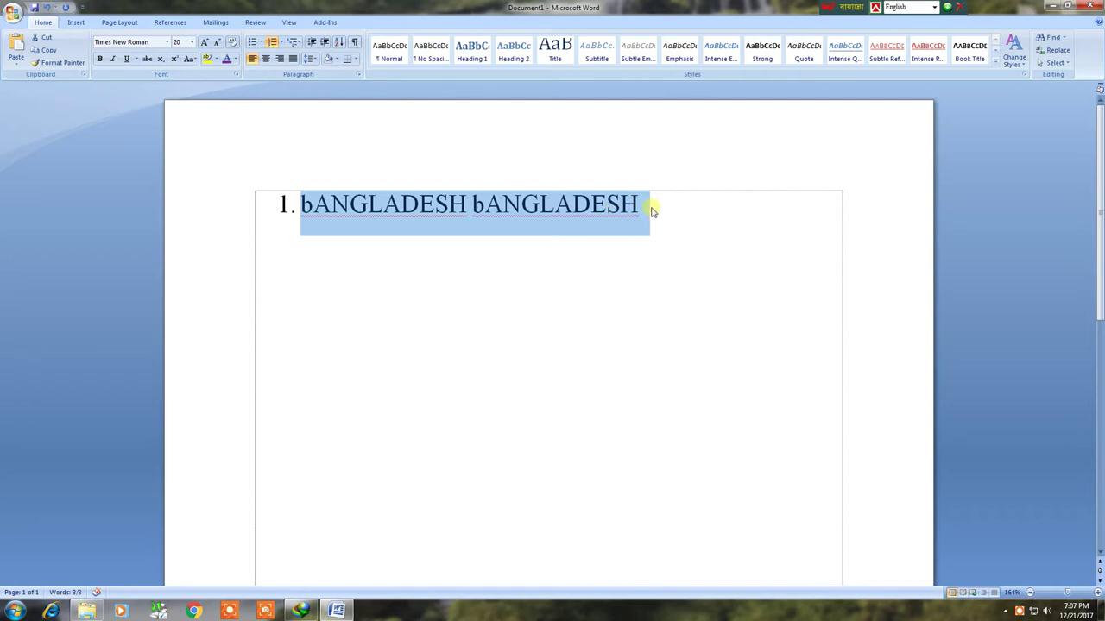
pyautogui.click(653, 211)
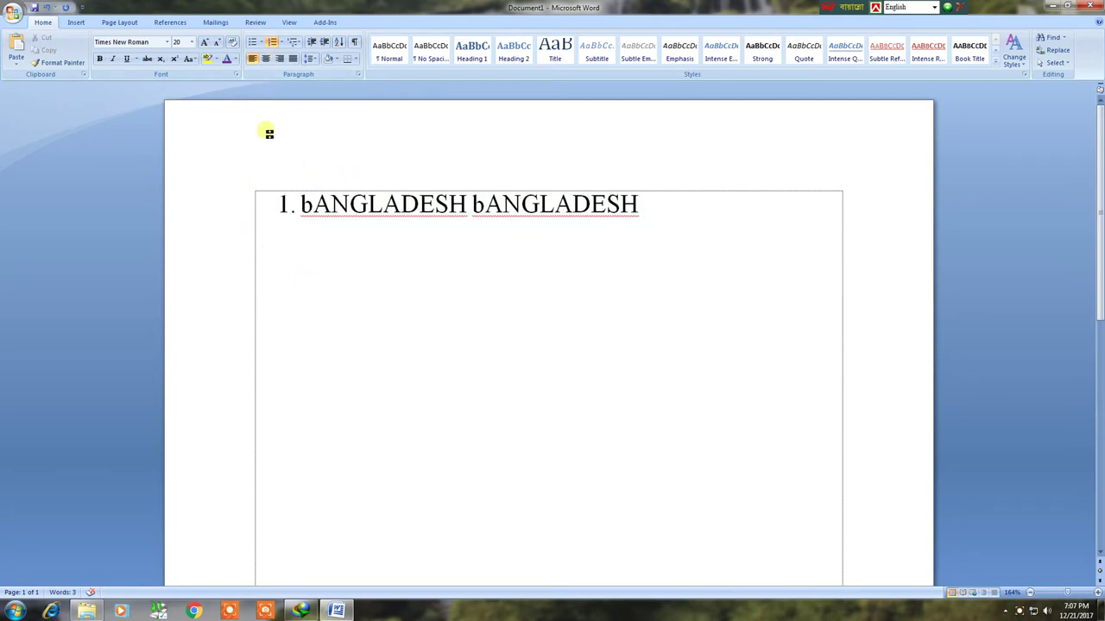
pyautogui.press('Return')
pyautogui.press('BackSpace')
pyautogui.press('BackSpace')
pyautogui.hotkey('ctrl', 'a')
pyautogui.hotkey('ctrl', 'c')
pyautogui.hotkey('ctrl', 'shift', 'n')
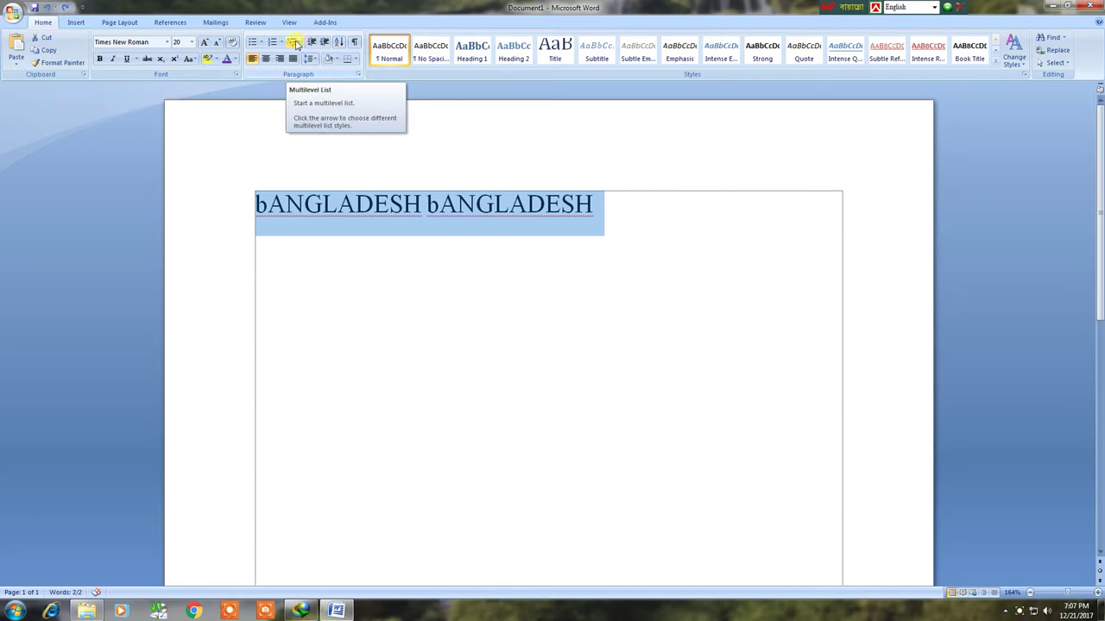
# Apply the '1.' multilevel list, add item ';lfk;slkfsa;df' and a blank third, then undo
pyautogui.click(296, 44)
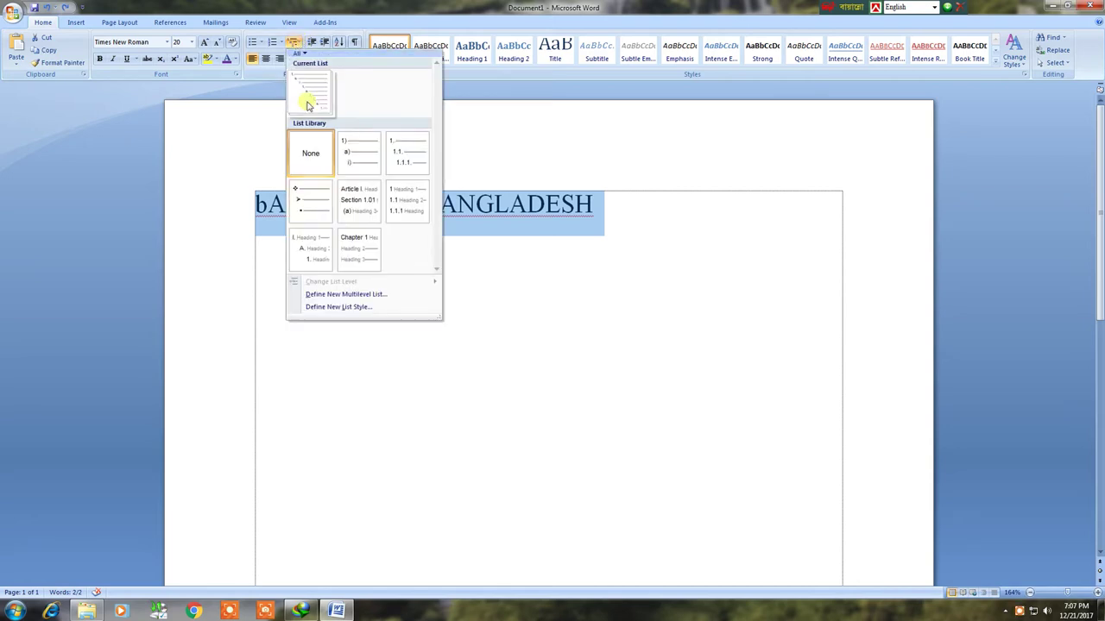
pyautogui.moveTo(407, 152)
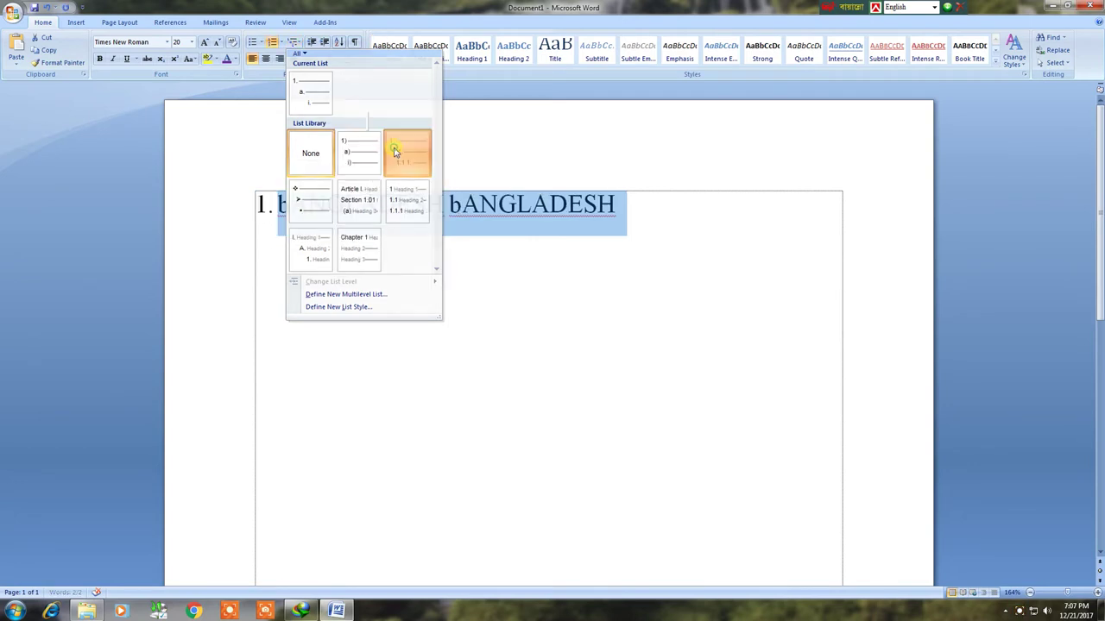
pyautogui.click(397, 151)
pyautogui.click(641, 203)
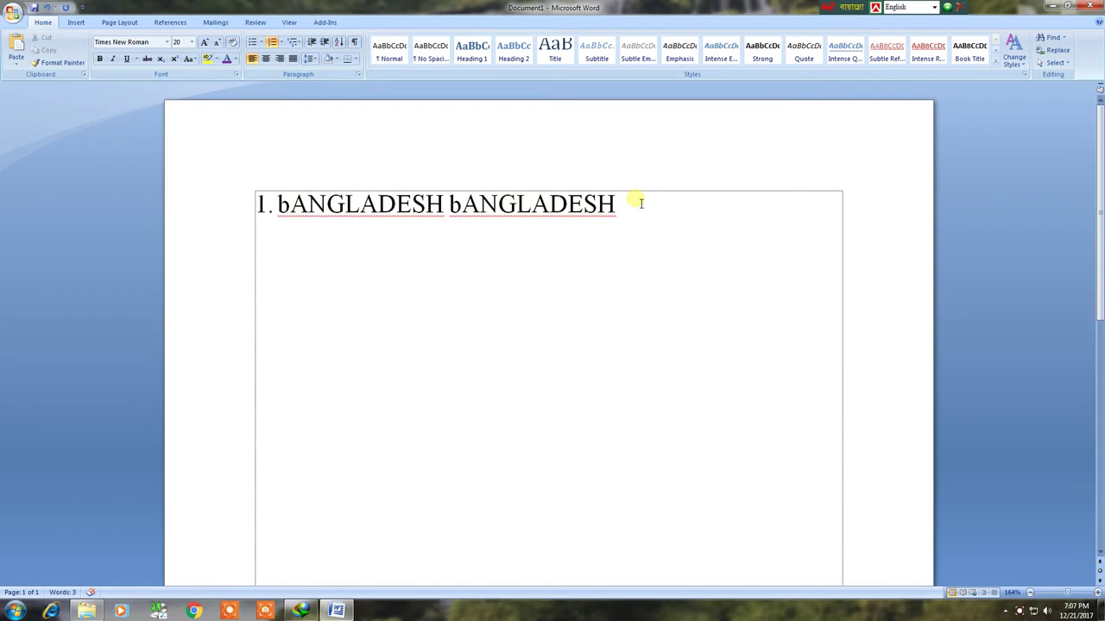
pyautogui.press('Return')
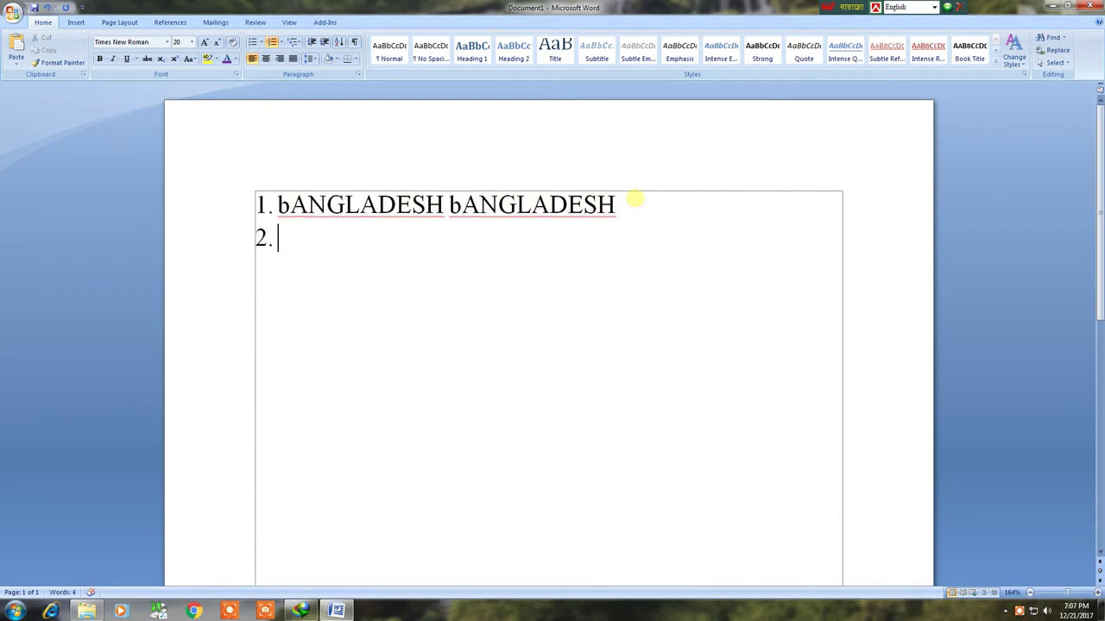
pyautogui.write(';lfk;slkfsa;df')
pyautogui.press('Return')
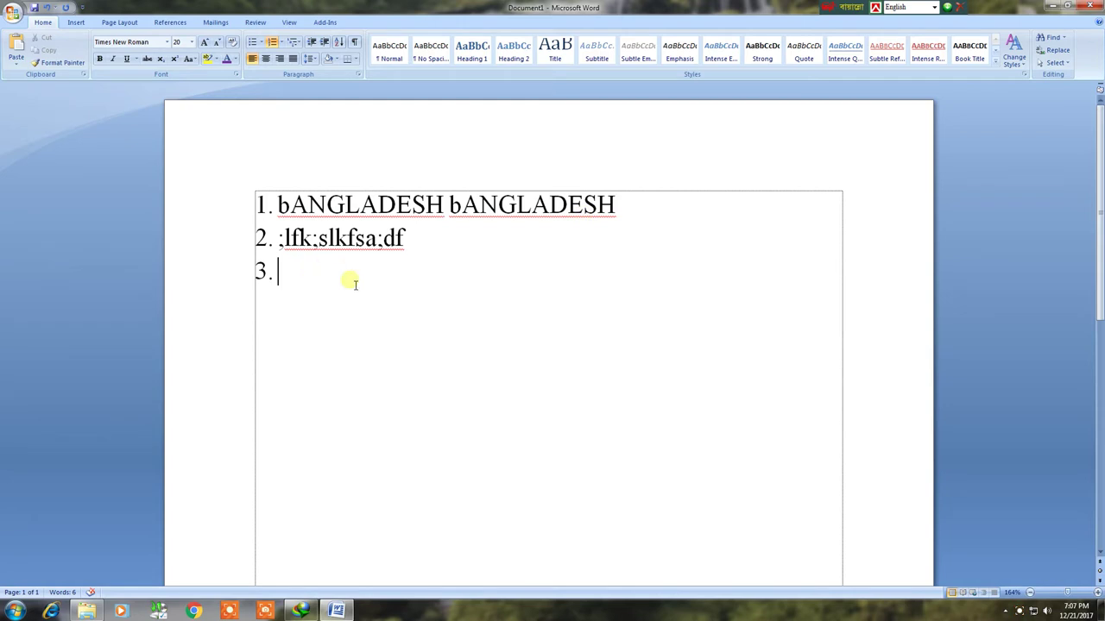
pyautogui.hotkey('ctrl', 'a')
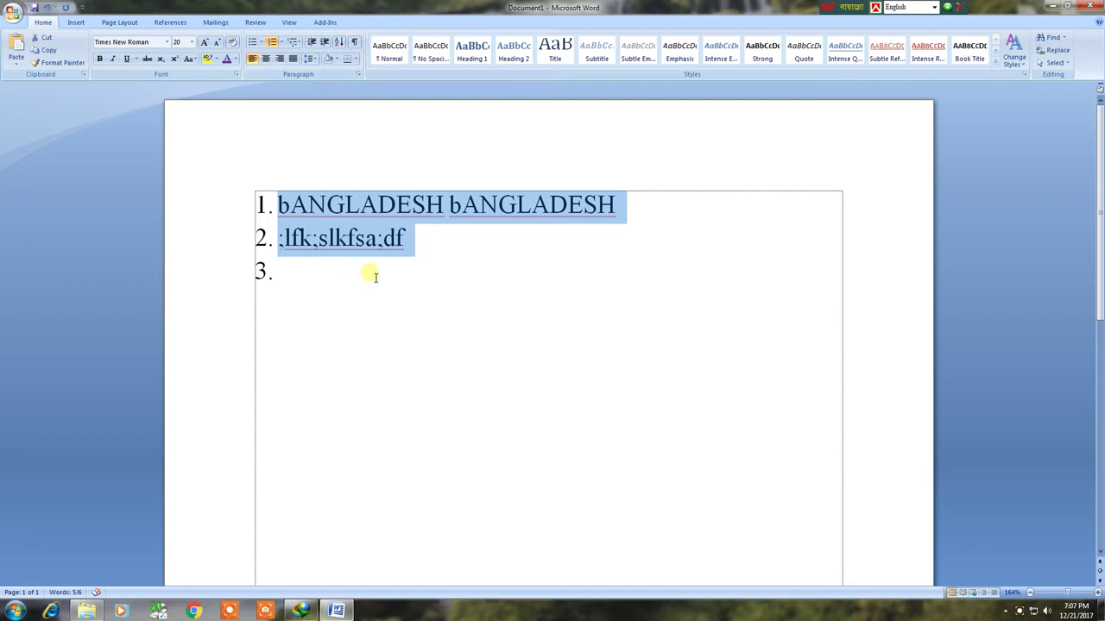
pyautogui.hotkey('ctrl', 'z')
pyautogui.hotkey('ctrl', 'z')
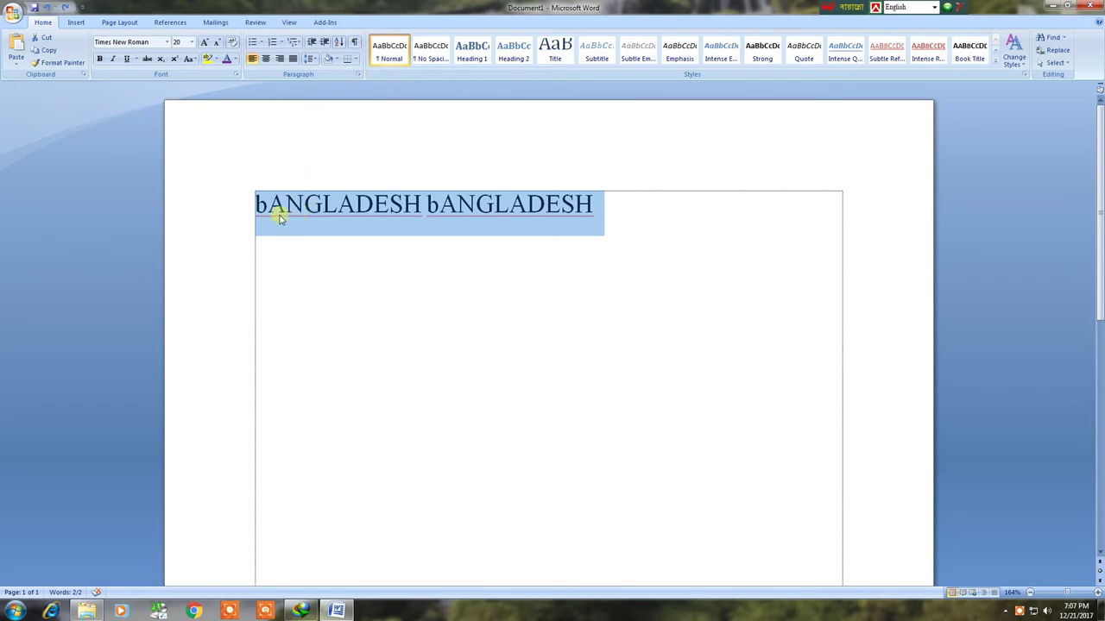
# Copy the 'bANGLADESH bANGLADESH' line, paste it after itself, and select both lines
pyautogui.click(272, 207)
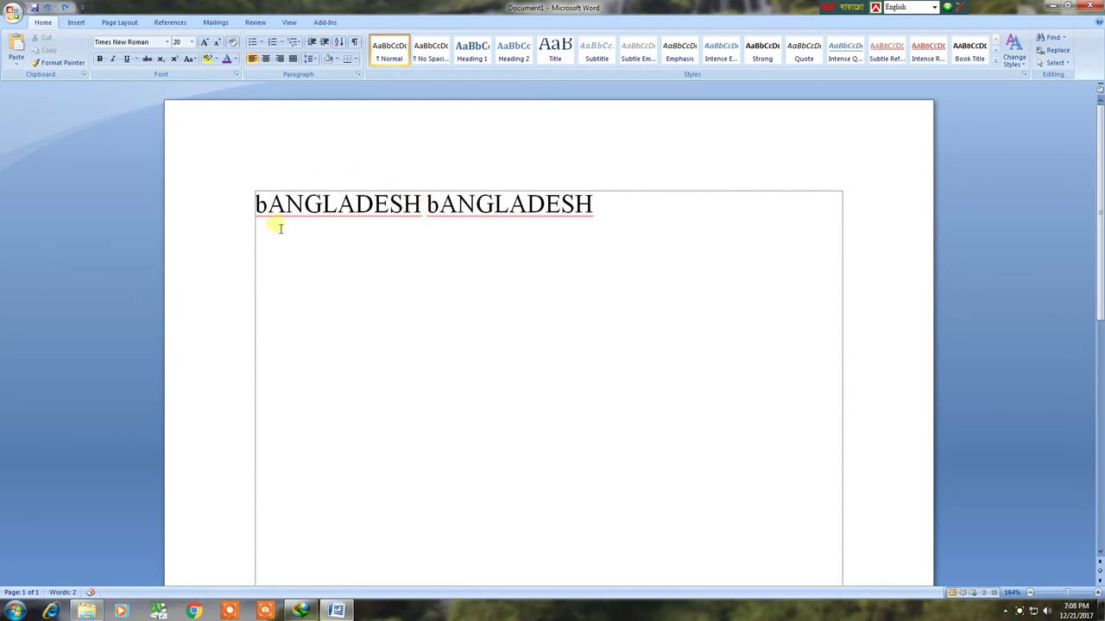
pyautogui.moveTo(608, 203); pyautogui.dragTo(259, 165)
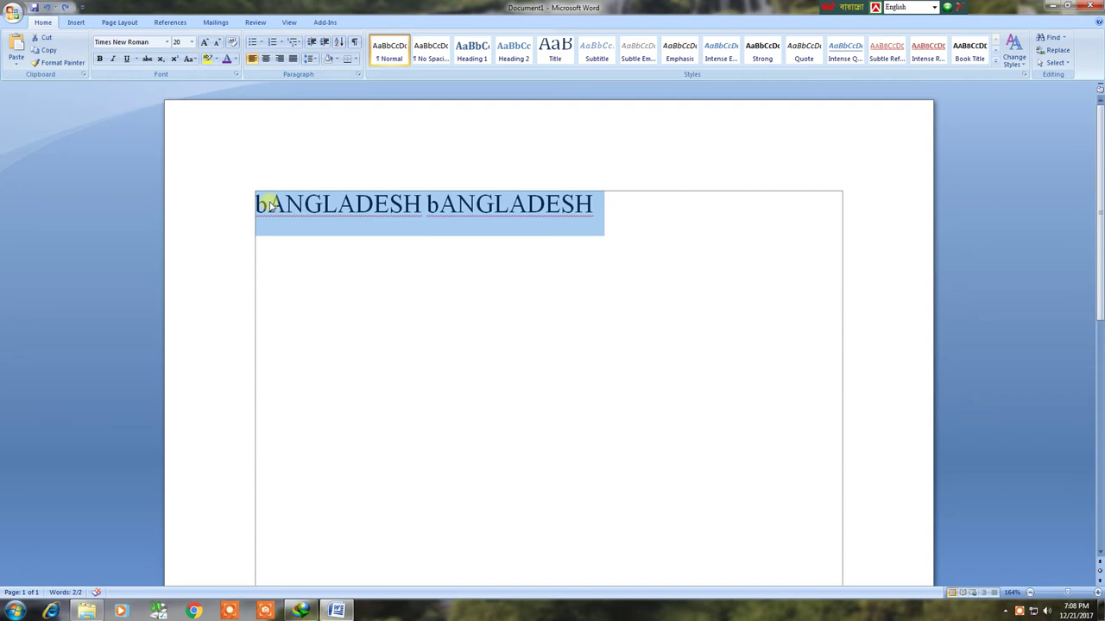
pyautogui.hotkey('ctrl', 'v')
pyautogui.press('BackSpace')
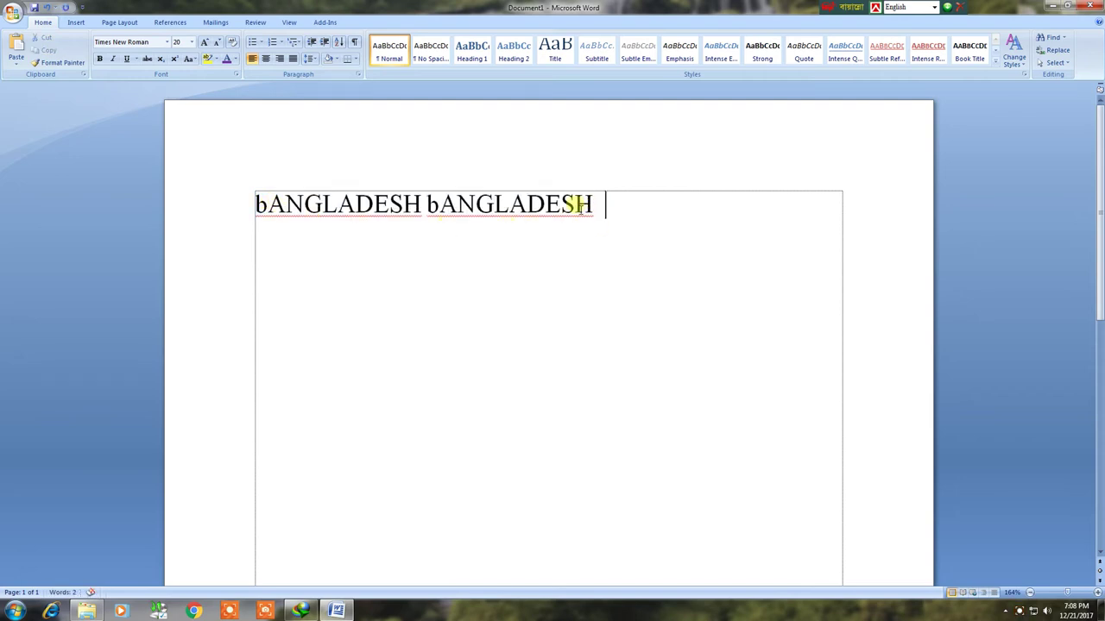
pyautogui.hotkey('ctrl', 'v')
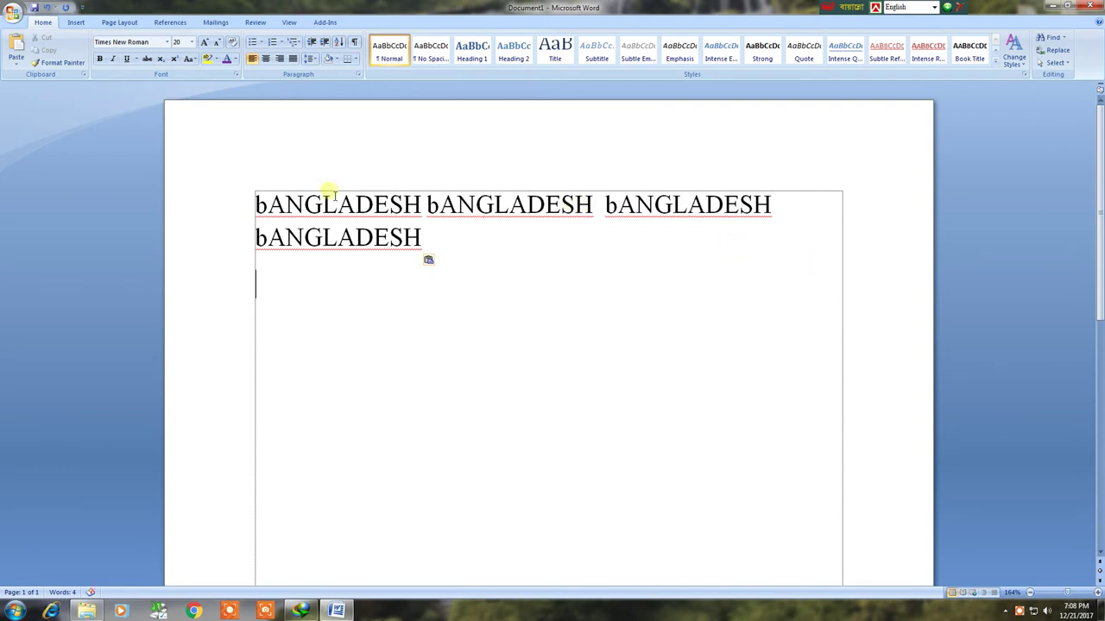
pyautogui.moveTo(191, 169); pyautogui.dragTo(222, 269)
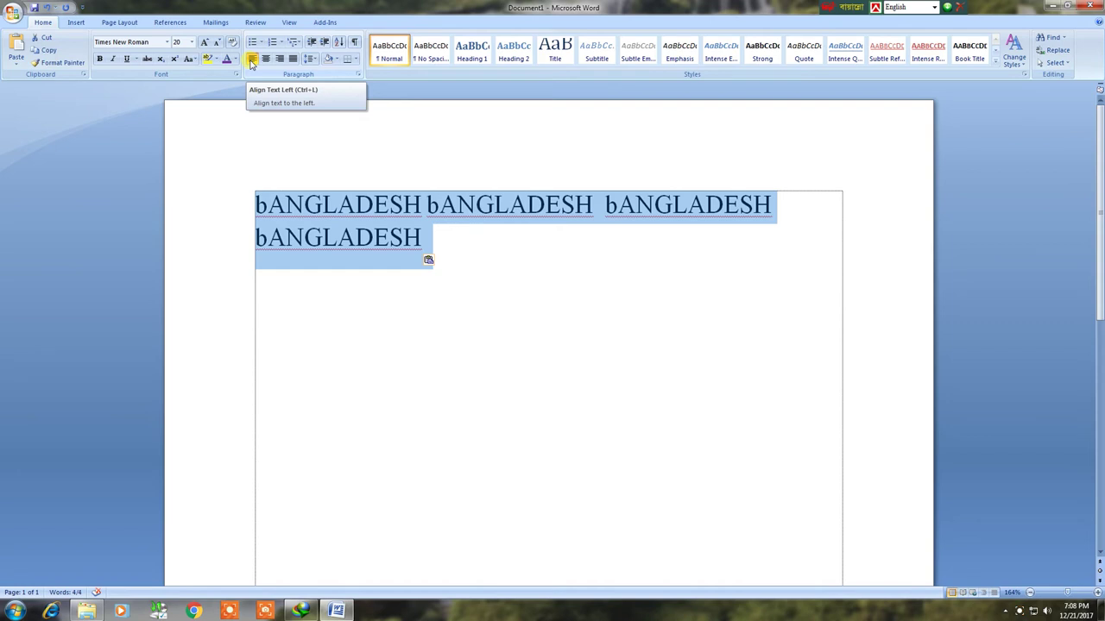
# Try centre and right alignment on the four bANGLADESH words, then justify them
pyautogui.click(265, 60)
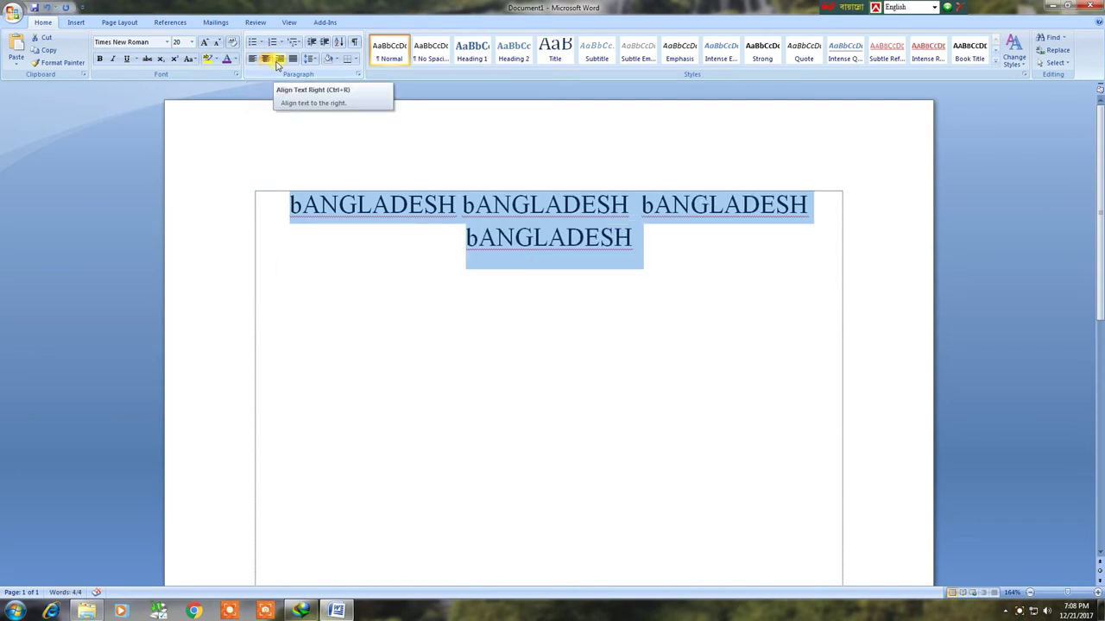
pyautogui.click(278, 60)
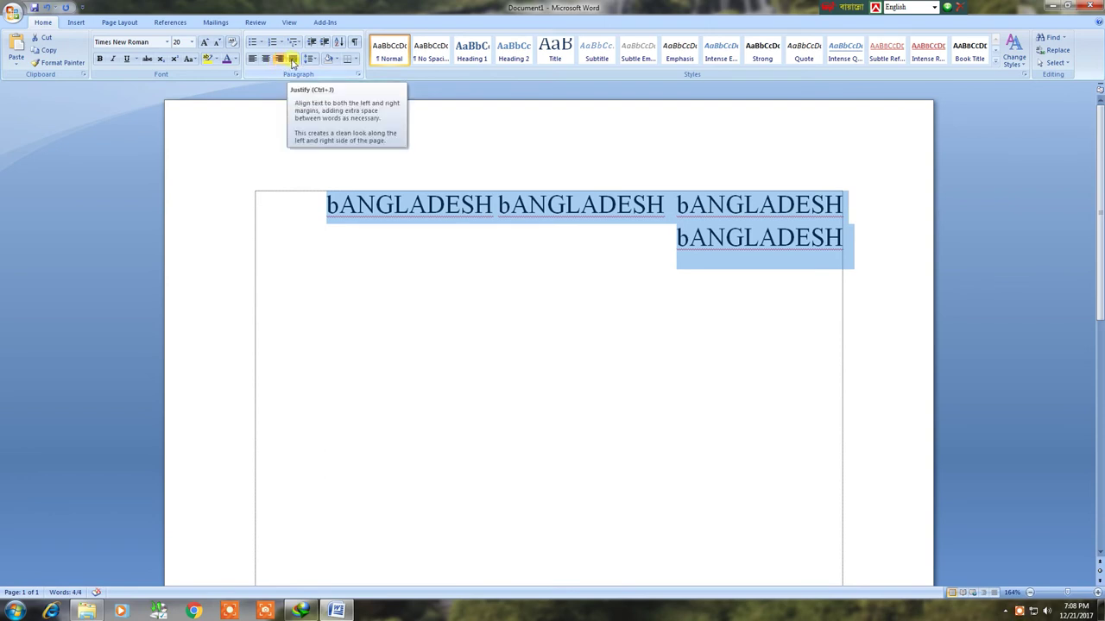
pyautogui.click(292, 60)
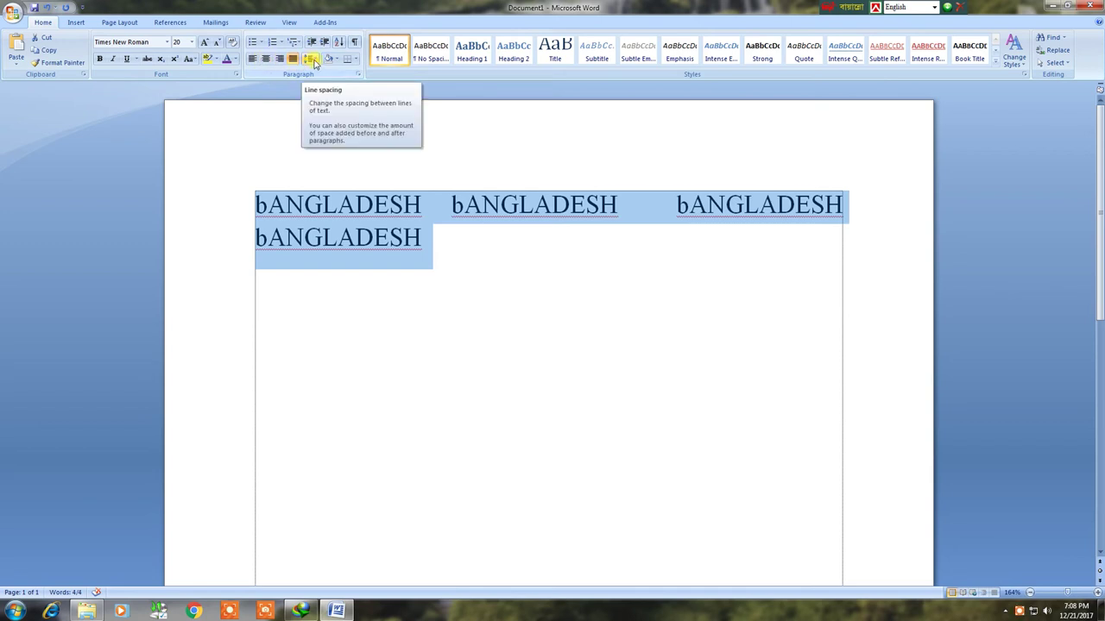
# Cycle the paragraph's line spacing through 1.0, 1.5 and 2.0, ending at 1.0
pyautogui.click(312, 59)
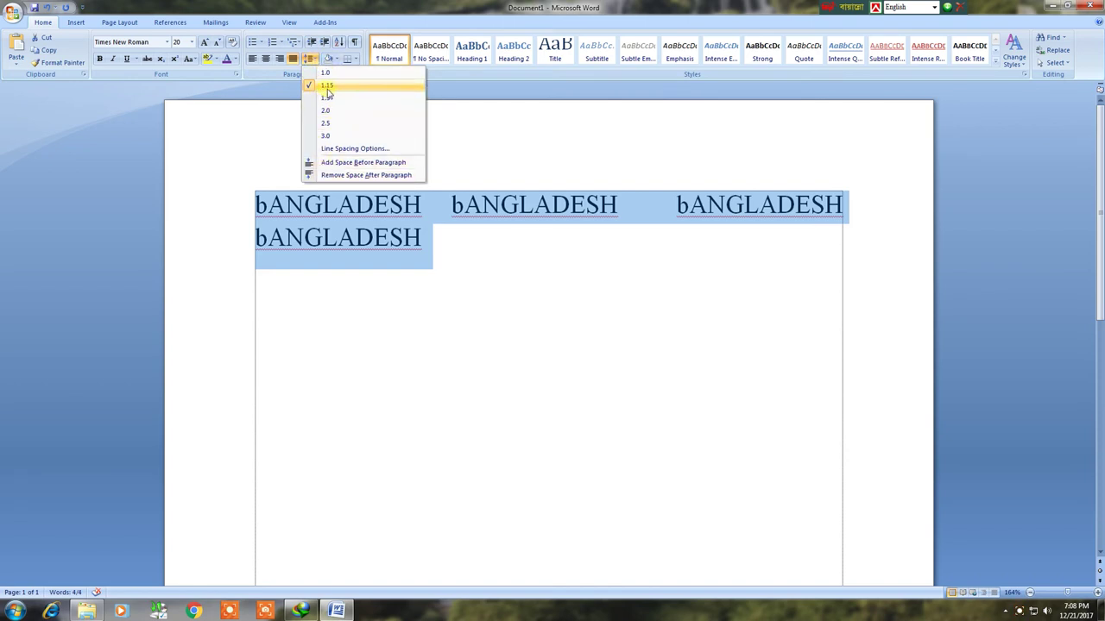
pyautogui.click(327, 72)
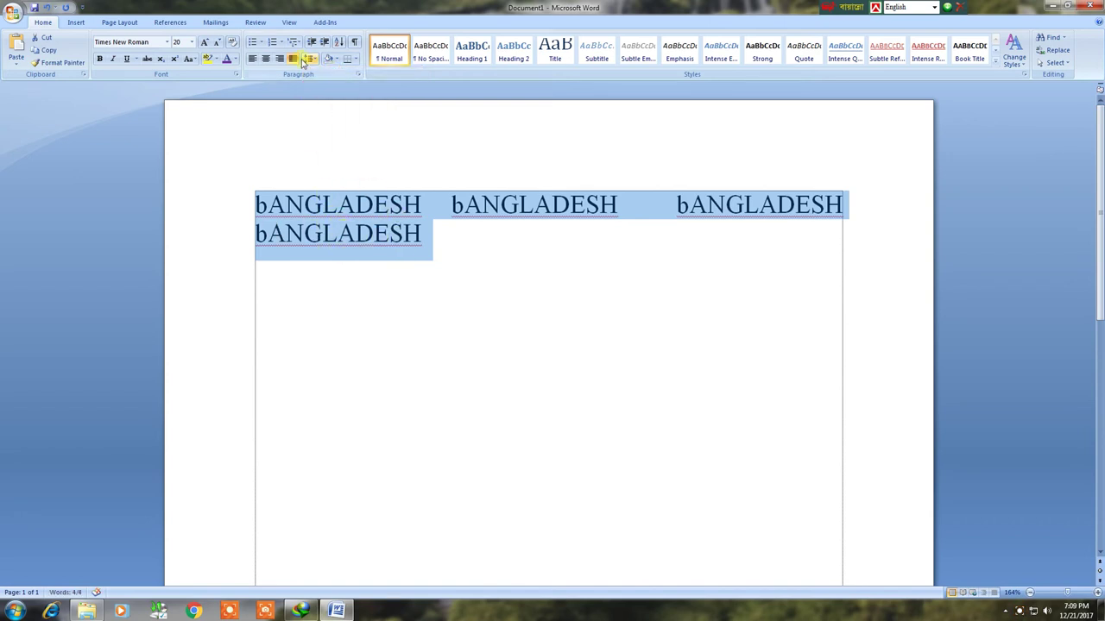
pyautogui.click(310, 59)
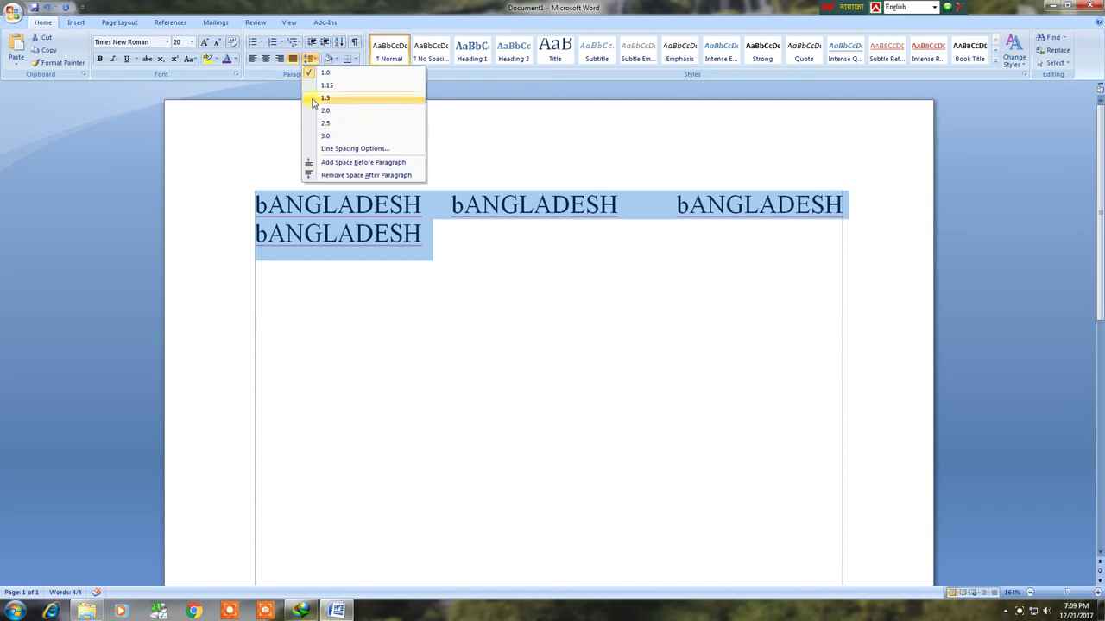
pyautogui.click(313, 102)
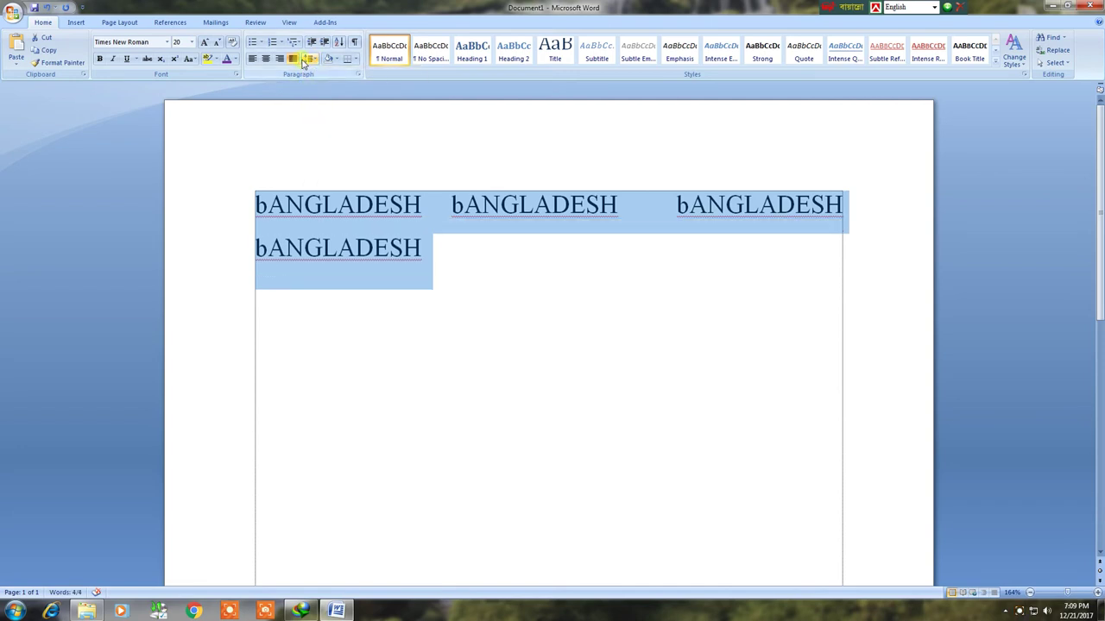
pyautogui.click(312, 58)
pyautogui.click(313, 110)
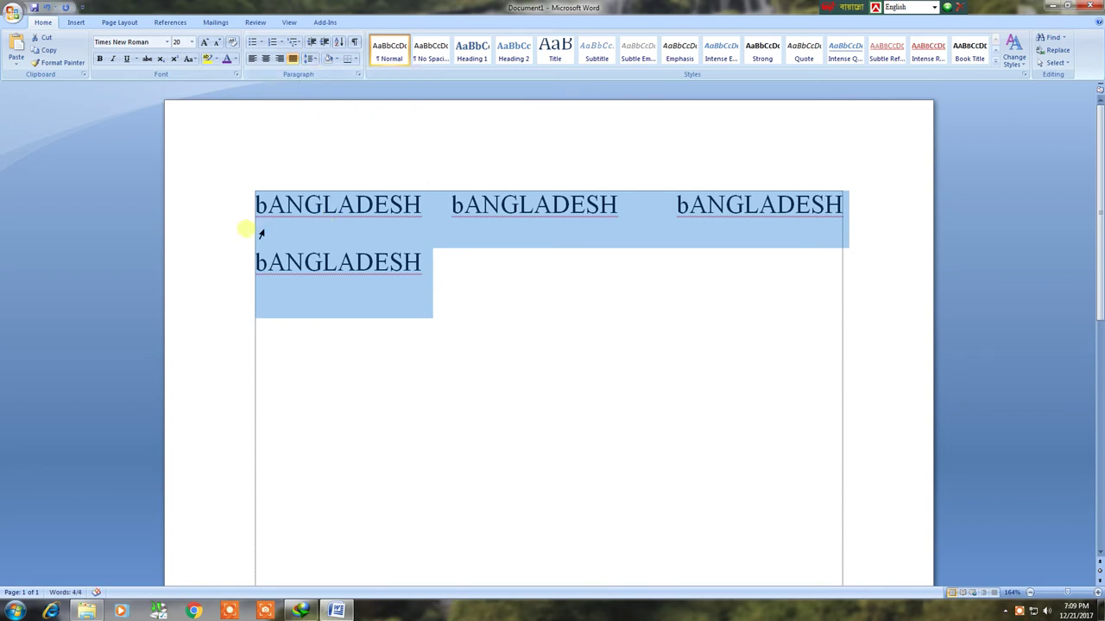
pyautogui.click(310, 59)
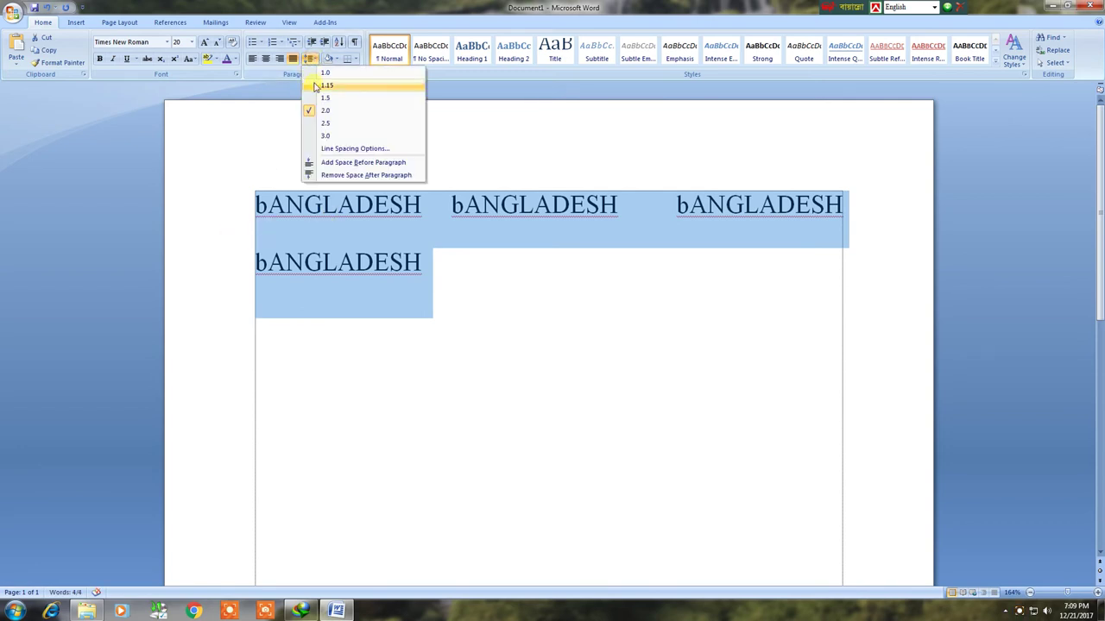
pyautogui.click(314, 74)
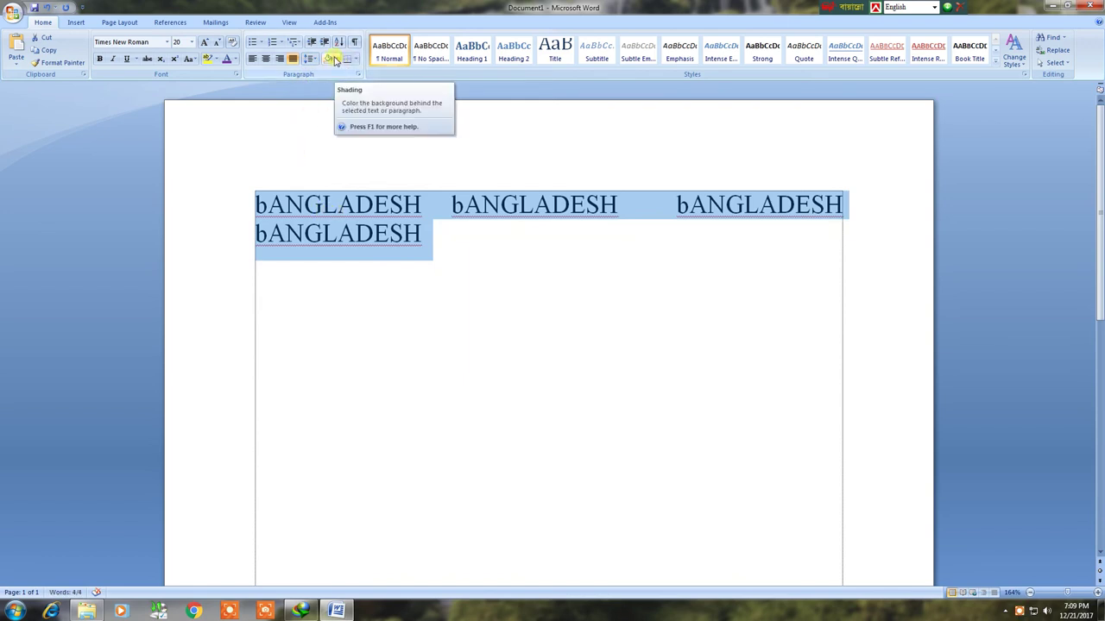
pyautogui.click(336, 58)
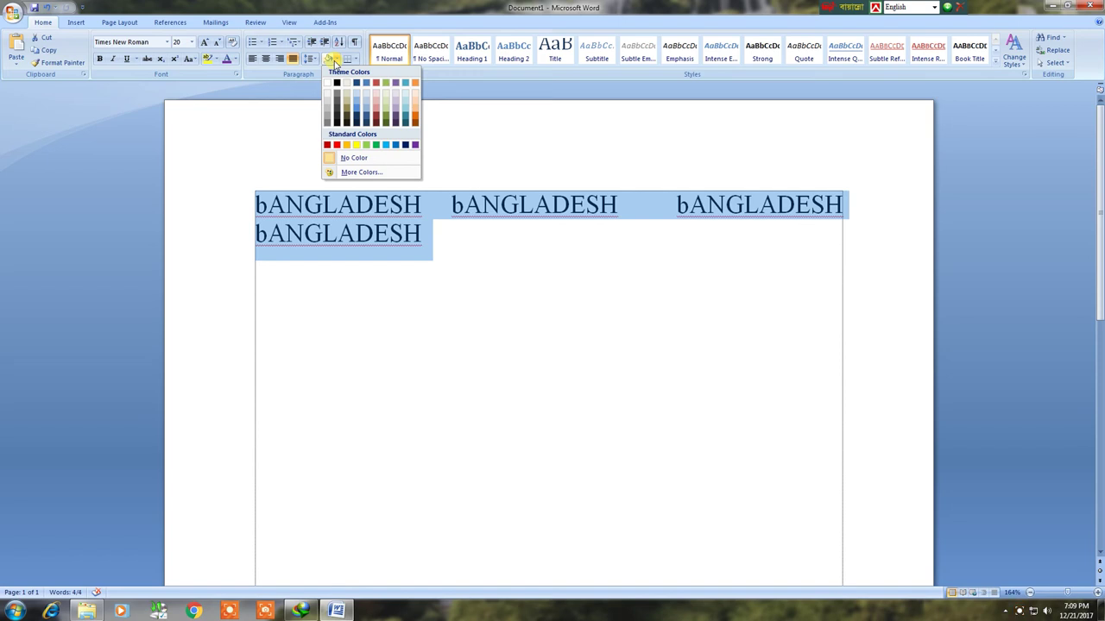
pyautogui.click(284, 145)
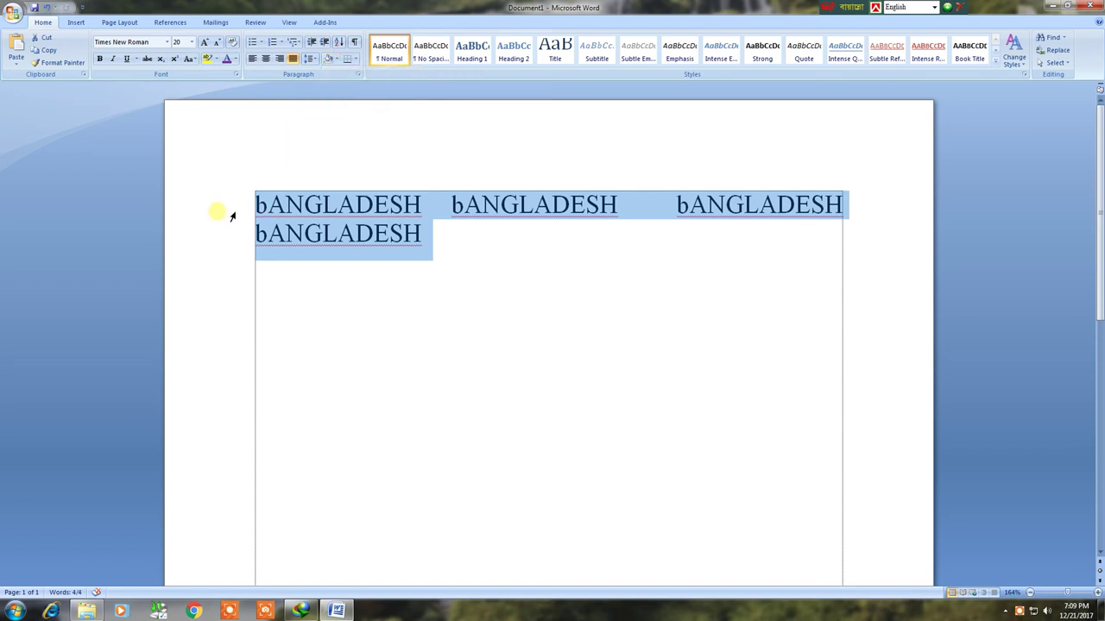
pyautogui.click(440, 235)
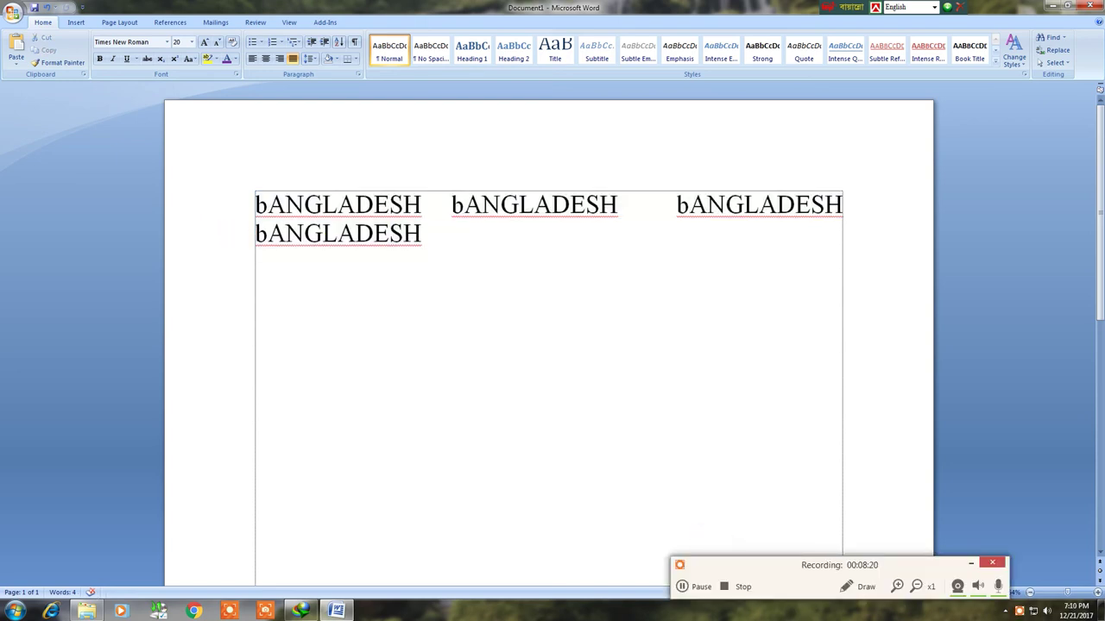
pyautogui.click(970, 565)
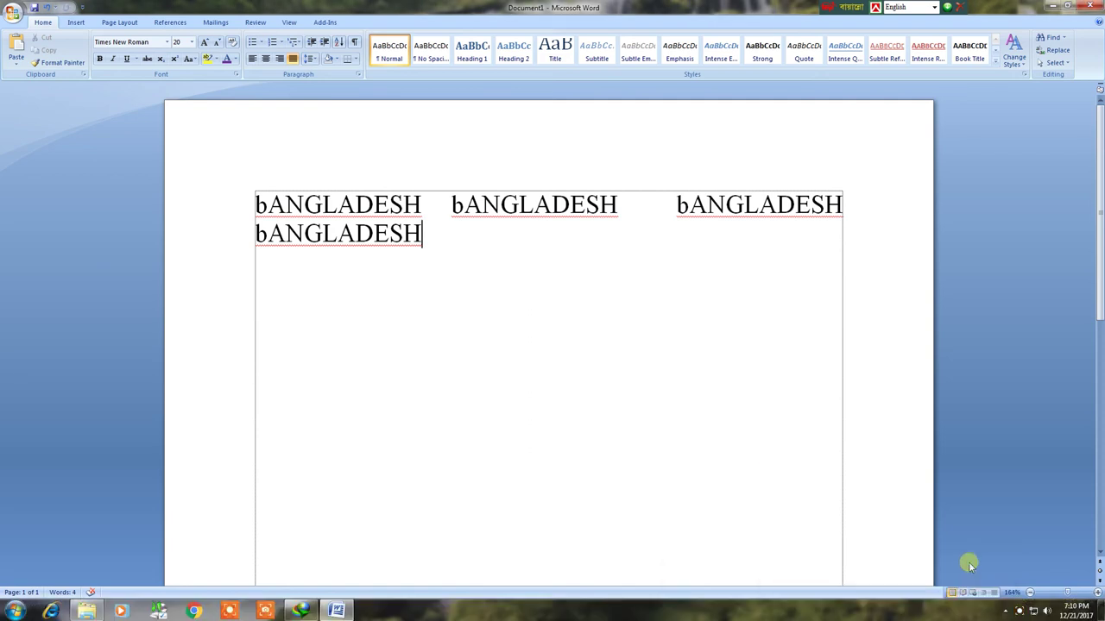